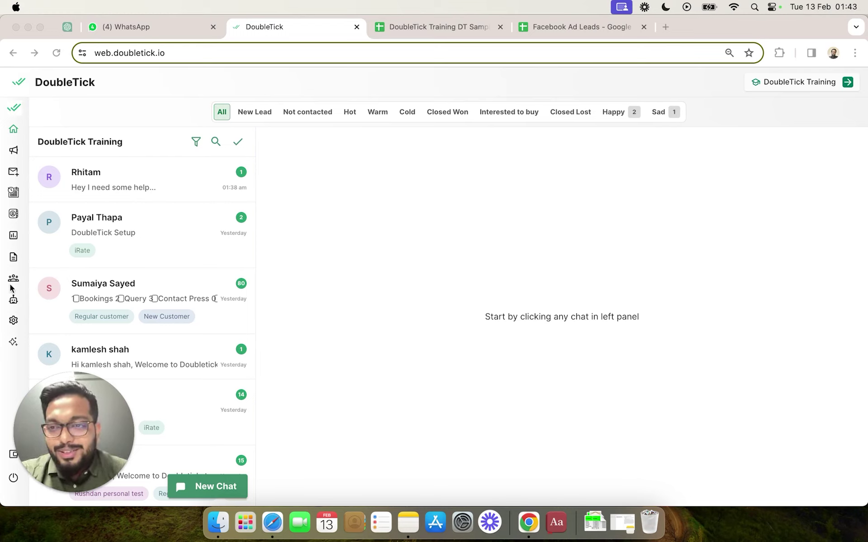
Go to the Bot Studio and start creating a new bot.
{"action": "left_click", "coordinate": [13, 300]}
{"action": "left_click", "coordinate": [13, 300]}
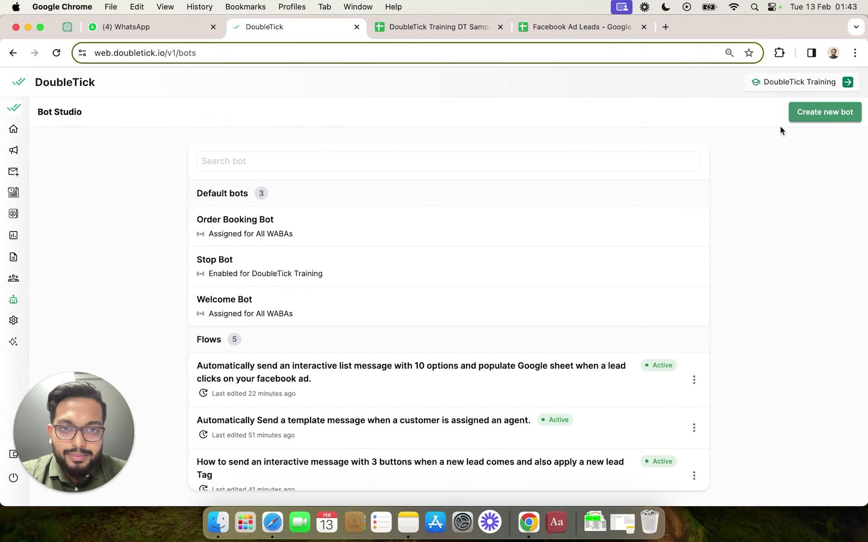
{"action": "left_click", "coordinate": [816, 116]}
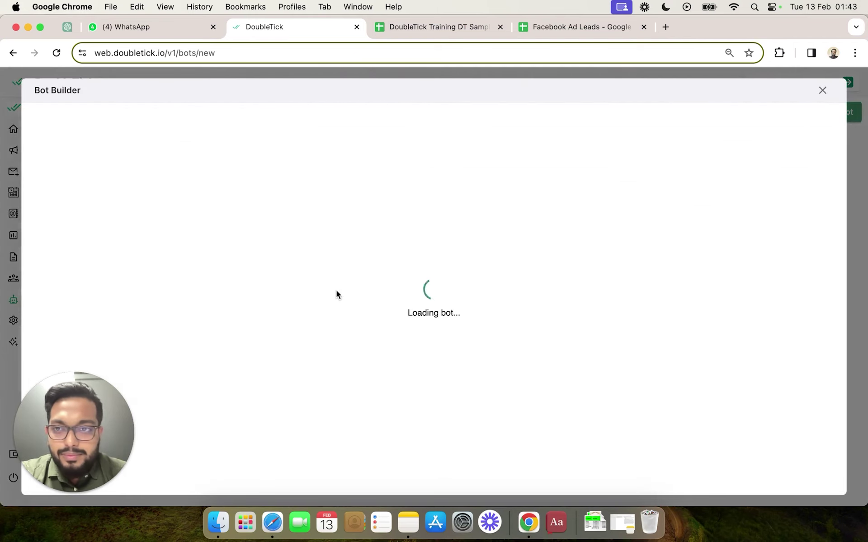
Rename the bot with a title beginning "Sequence 3 followup me" and ending "a gap of 10 seconds.".
{"action": "double_click", "coordinate": [238, 117]}
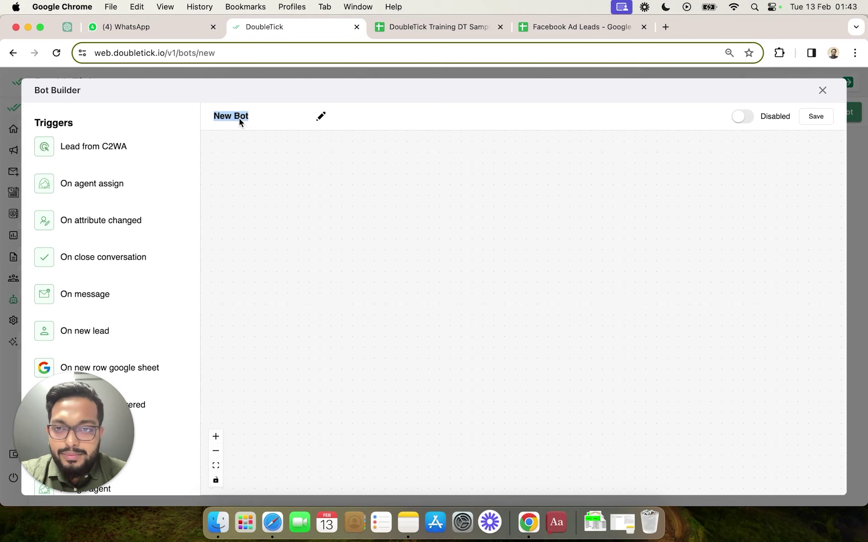
{"action": "right_click", "coordinate": [239, 118]}
{"action": "left_click", "coordinate": [272, 223]}
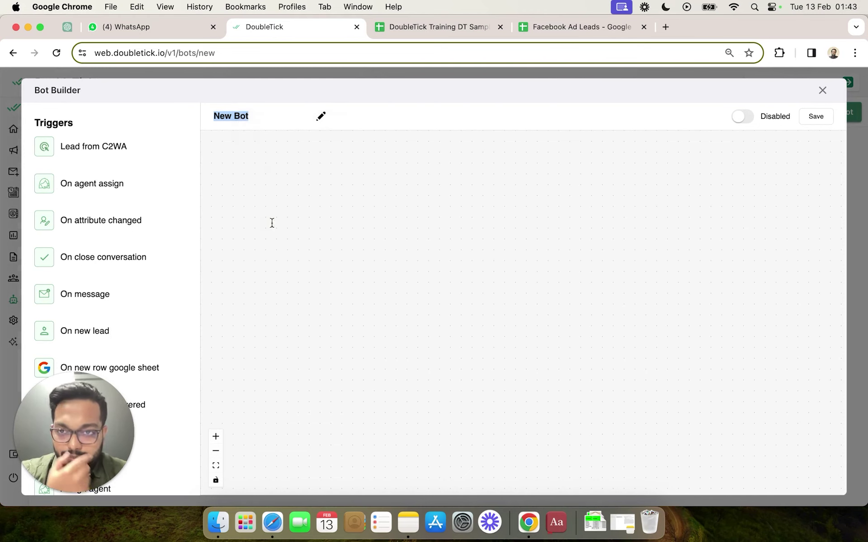
{"action": "key", "text": "Return"}
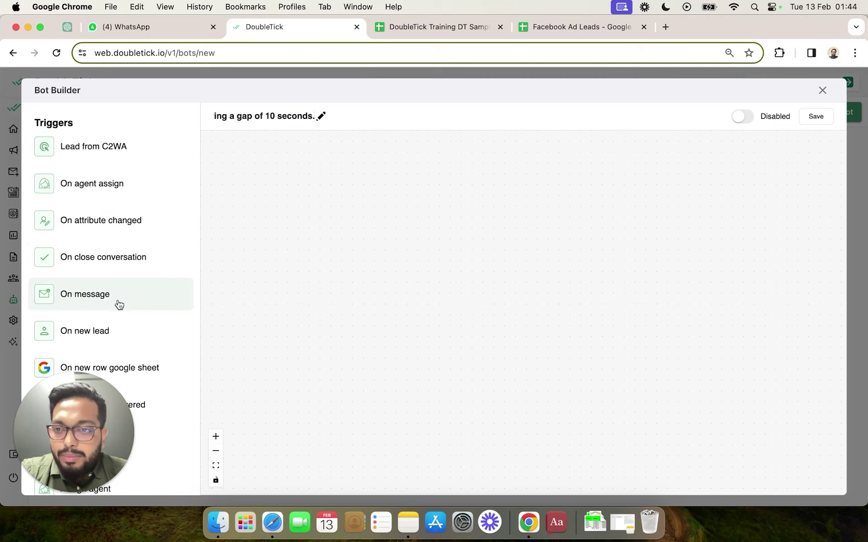
Add an On template delivered trigger to the canvas as the starting point and choose template1_v11 for it.
{"action": "scroll", "coordinate": [115, 221], "scroll_direction": "down", "scroll_amount": 4}
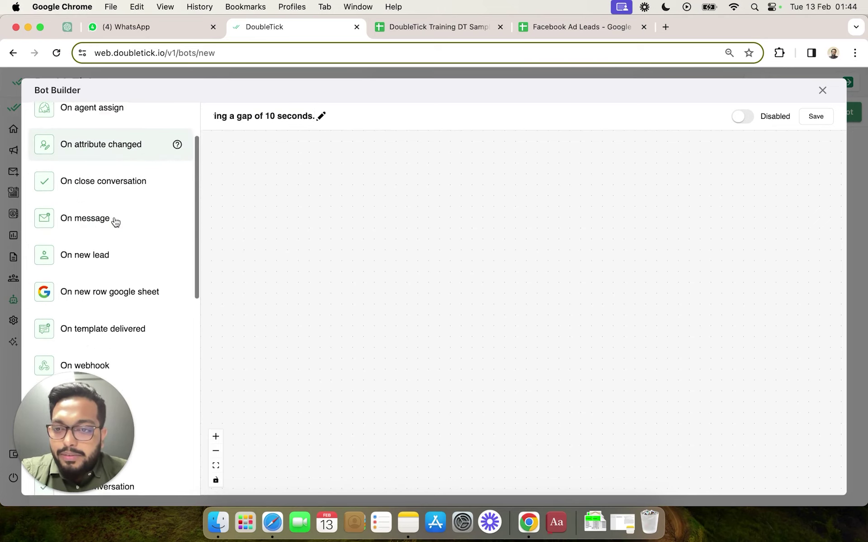
{"action": "left_click_drag", "start_coordinate": [91, 316], "coordinate": [277, 228]}
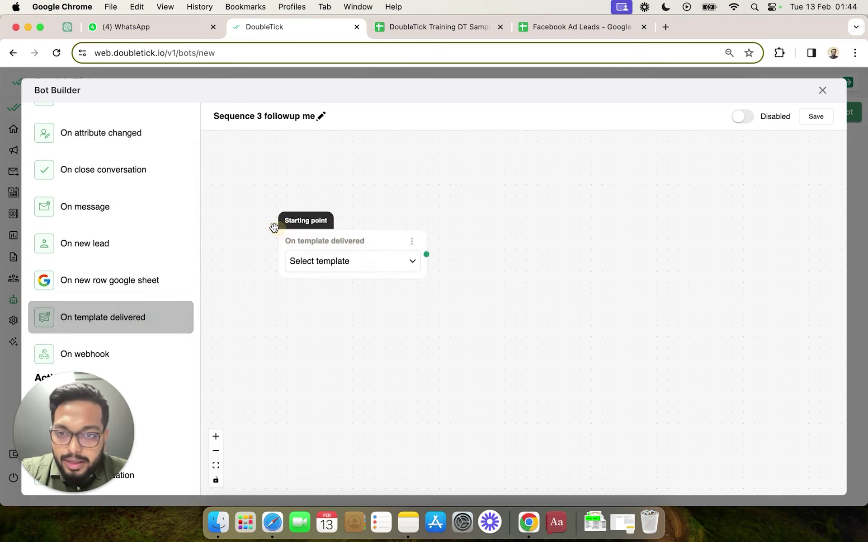
{"action": "left_click", "coordinate": [319, 263]}
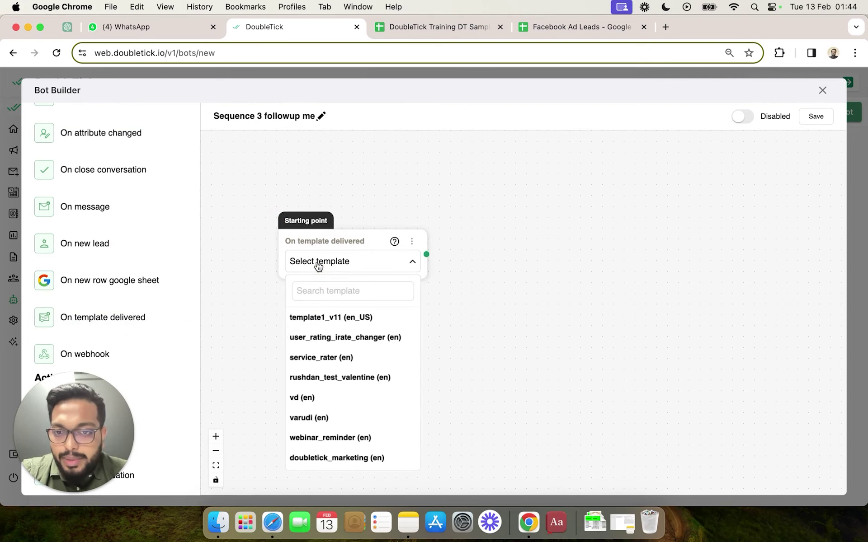
{"action": "left_click", "coordinate": [331, 317]}
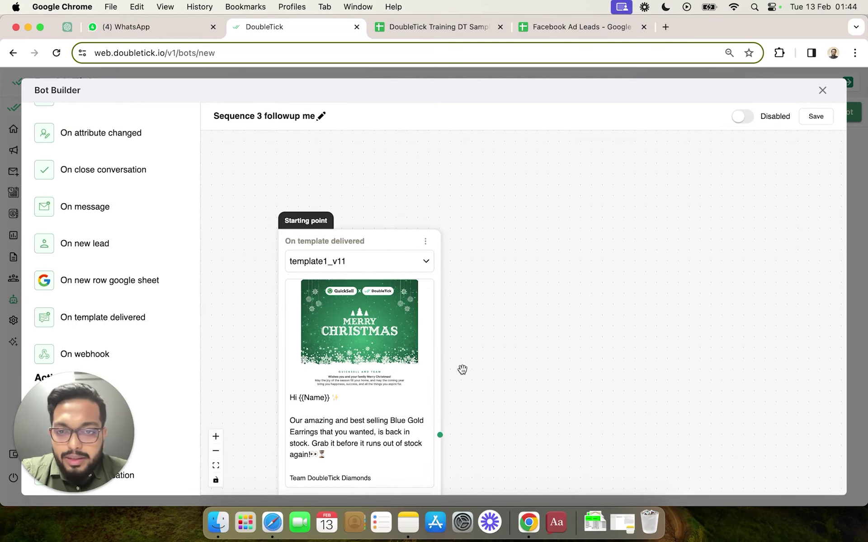
{"action": "scroll", "coordinate": [461, 364], "scroll_direction": "up", "scroll_amount": 3}
{"action": "left_click_drag", "start_coordinate": [508, 416], "coordinate": [401, 333]}
{"action": "scroll", "coordinate": [434, 352], "scroll_direction": "down", "scroll_amount": 1}
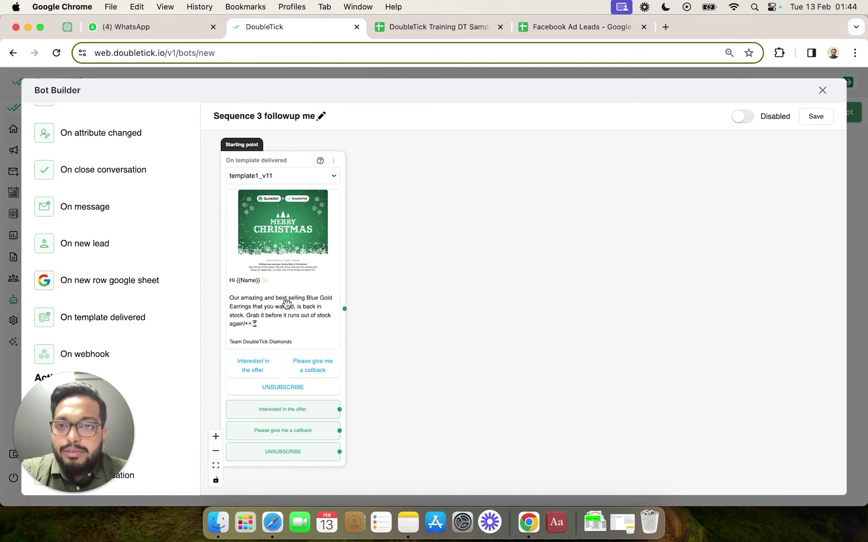
Add a Send template action beside the trigger and choose the Valentine test template for it.
{"action": "scroll", "coordinate": [151, 279], "scroll_direction": "down", "scroll_amount": 2}
{"action": "scroll", "coordinate": [153, 281], "scroll_direction": "up", "scroll_amount": 5}
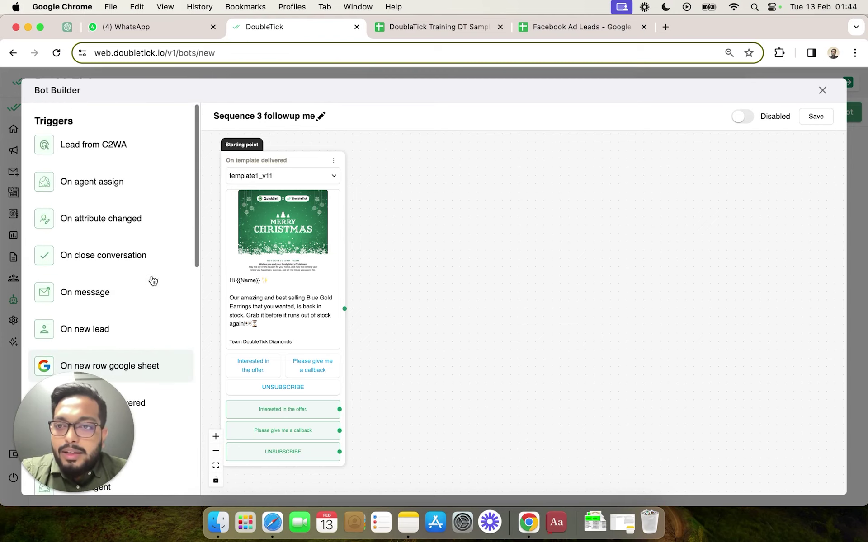
{"action": "scroll", "coordinate": [153, 281], "scroll_direction": "down", "scroll_amount": 10}
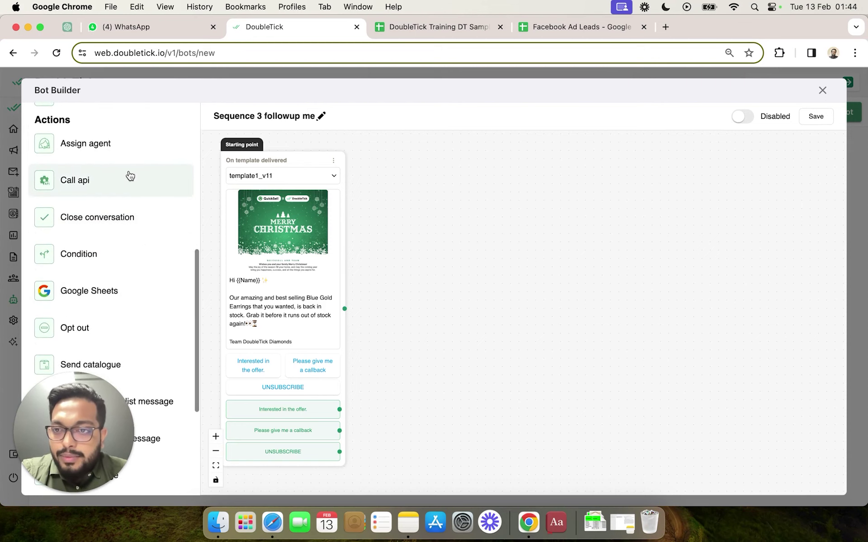
{"action": "scroll", "coordinate": [137, 322], "scroll_direction": "down", "scroll_amount": 3}
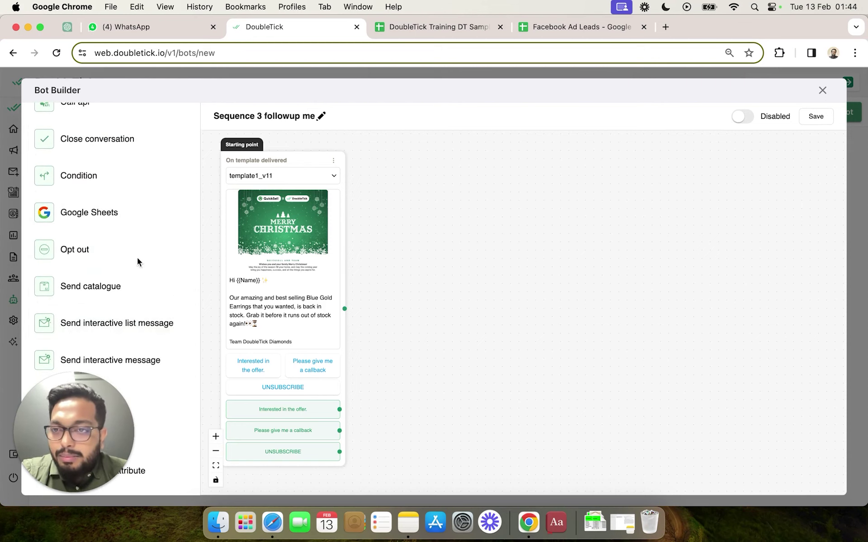
{"action": "scroll", "coordinate": [137, 261], "scroll_direction": "up", "scroll_amount": 3}
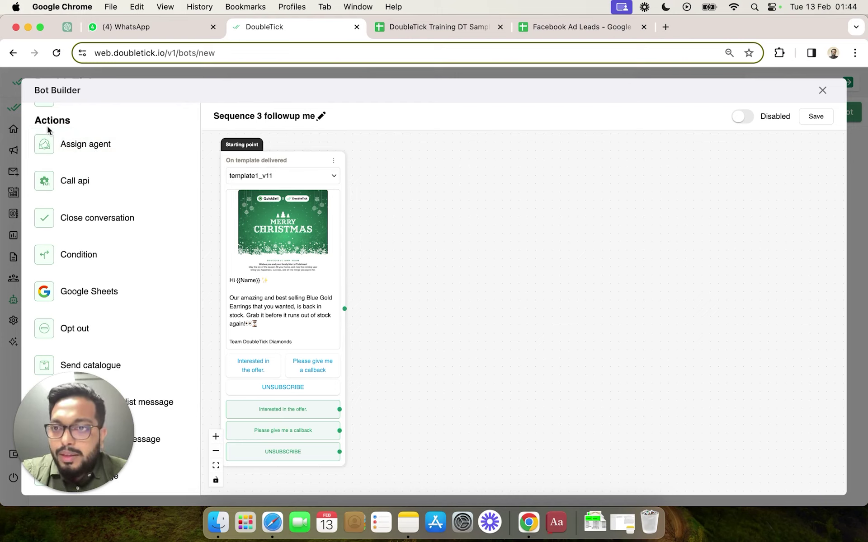
{"action": "scroll", "coordinate": [146, 299], "scroll_direction": "down", "scroll_amount": 5}
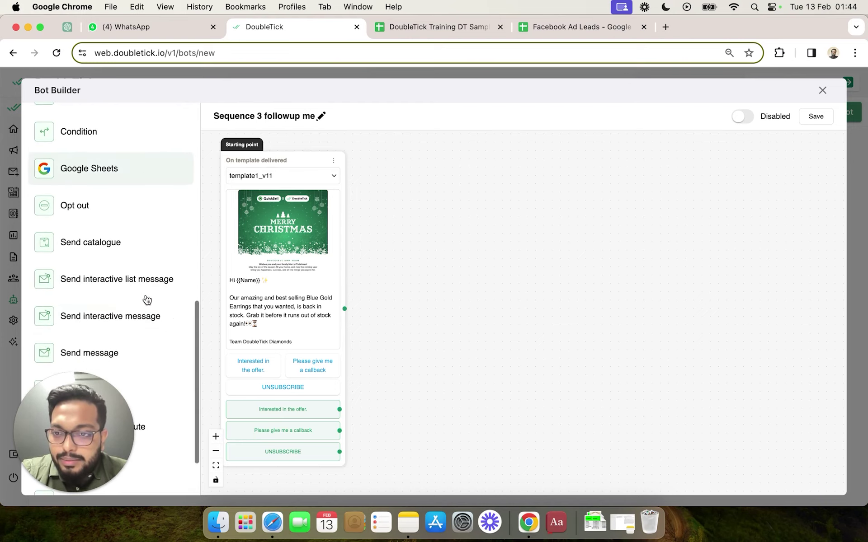
{"action": "scroll", "coordinate": [104, 325], "scroll_direction": "down", "scroll_amount": 2}
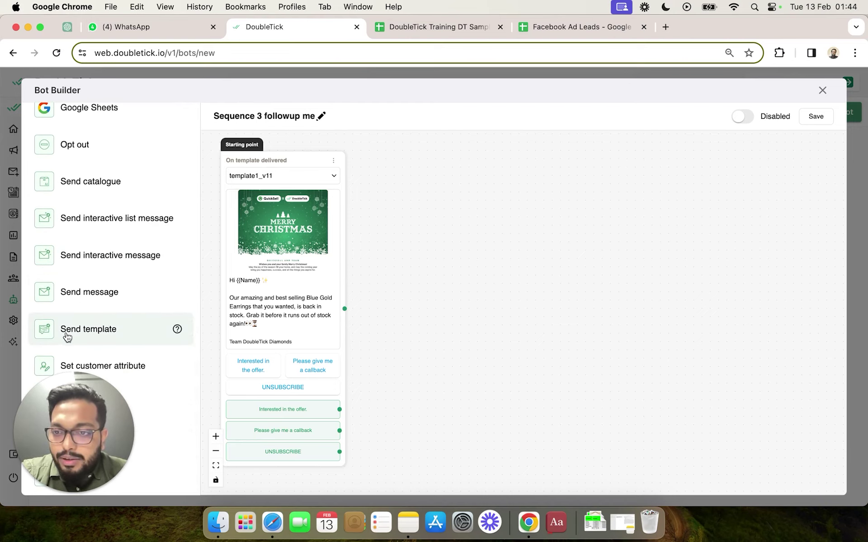
{"action": "left_click_drag", "start_coordinate": [77, 334], "coordinate": [474, 299]}
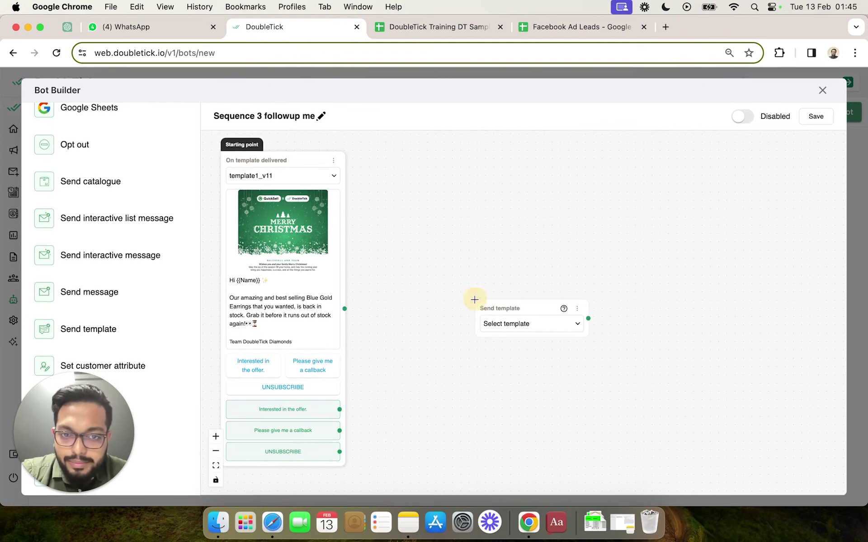
{"action": "left_click", "coordinate": [511, 325]}
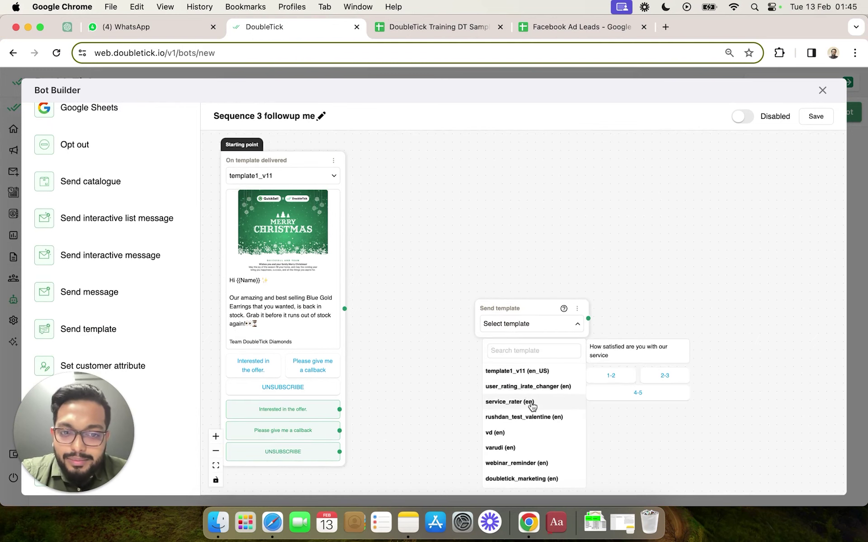
{"action": "left_click", "coordinate": [536, 421]}
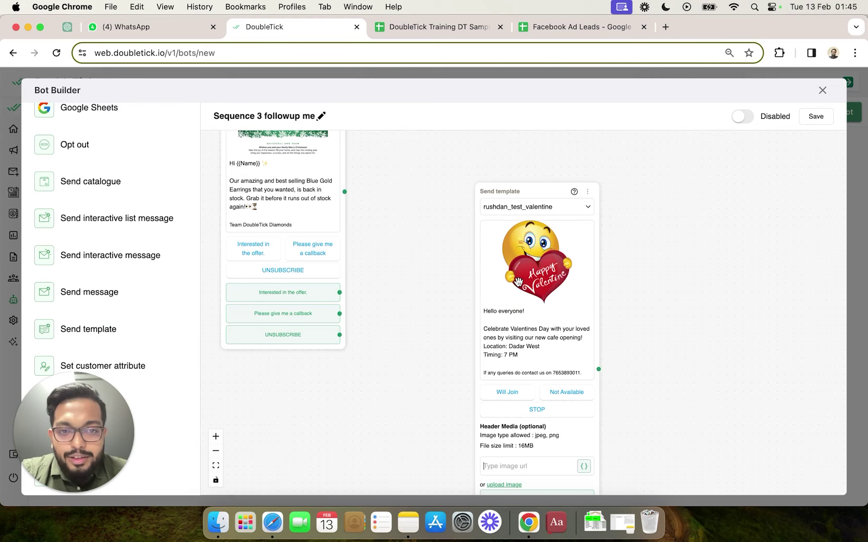
Move the Send template block level with the trigger block, leaving a gap between them.
{"action": "scroll", "coordinate": [538, 281], "scroll_direction": "down", "scroll_amount": 3}
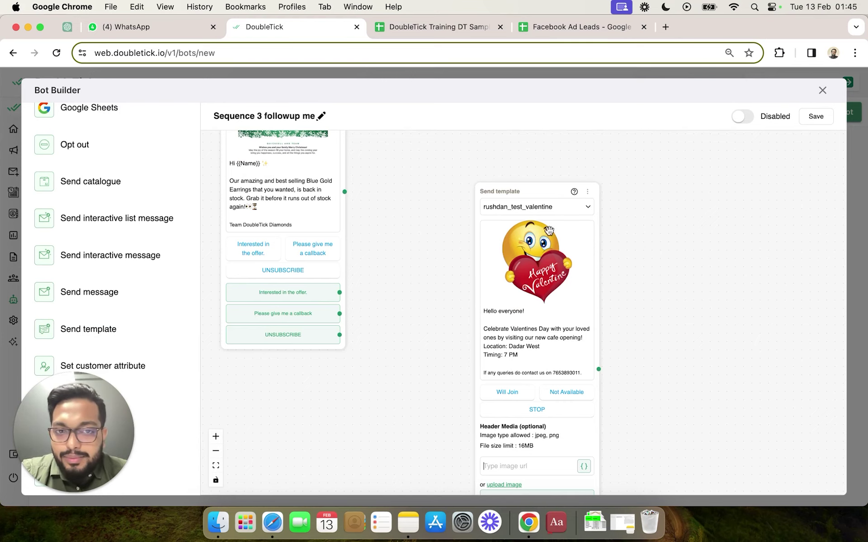
{"action": "left_click", "coordinate": [553, 169]}
{"action": "scroll", "coordinate": [561, 141], "scroll_direction": "up", "scroll_amount": 5}
{"action": "left_click_drag", "start_coordinate": [552, 168], "coordinate": [566, 247]}
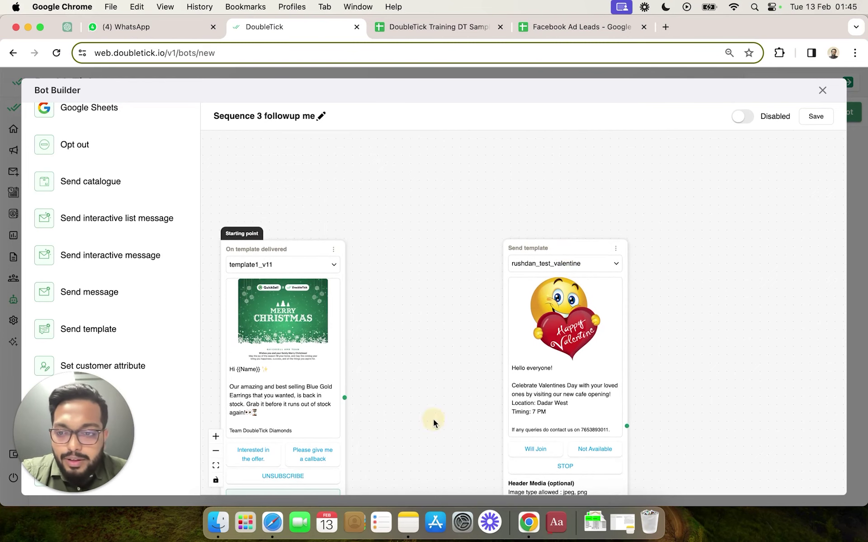
{"action": "left_click_drag", "start_coordinate": [433, 419], "coordinate": [447, 354]}
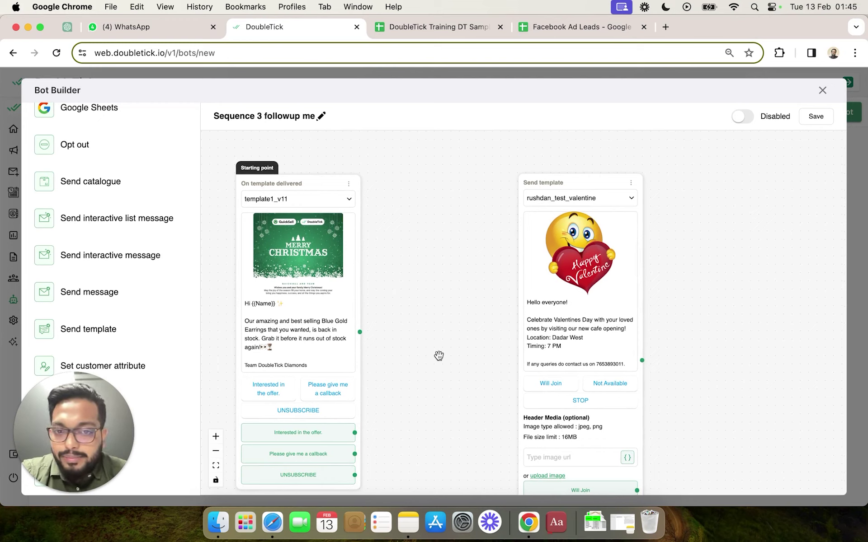
Add a Time delay action and place it between the trigger and the Send template block.
{"action": "scroll", "coordinate": [97, 230], "scroll_direction": "up", "scroll_amount": 5}
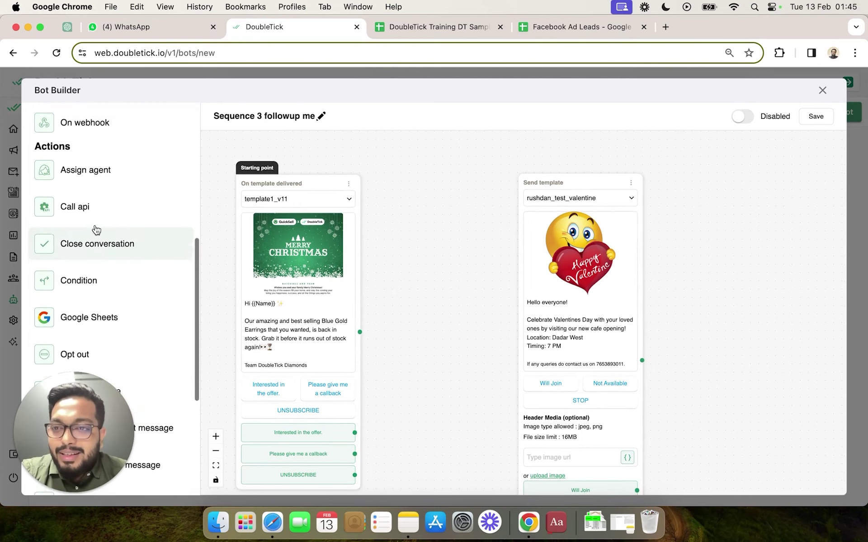
{"action": "scroll", "coordinate": [97, 230], "scroll_direction": "down", "scroll_amount": 1}
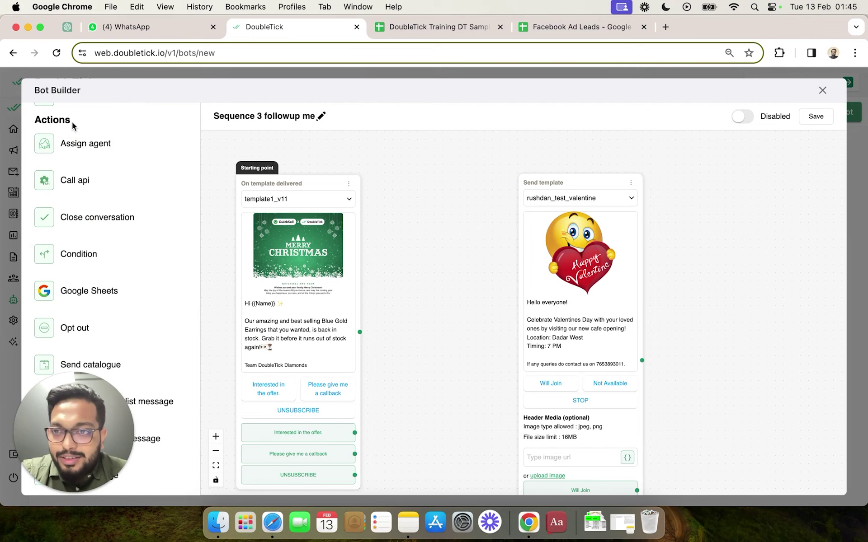
{"action": "scroll", "coordinate": [136, 269], "scroll_direction": "down", "scroll_amount": 5}
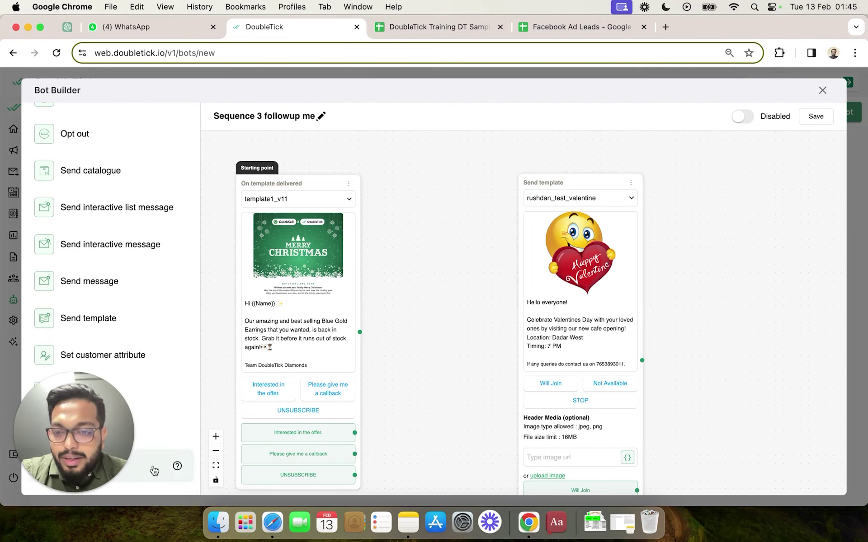
{"action": "mouse_move", "coordinate": [154, 470]}
{"action": "left_mouse_down"}
{"action": "mouse_move", "coordinate": [392, 358]}
{"action": "mouse_move", "coordinate": [260, 468]}
{"action": "mouse_move", "coordinate": [167, 473]}
{"action": "left_mouse_up"}
{"action": "left_click_drag", "start_coordinate": [160, 428], "coordinate": [462, 344]}
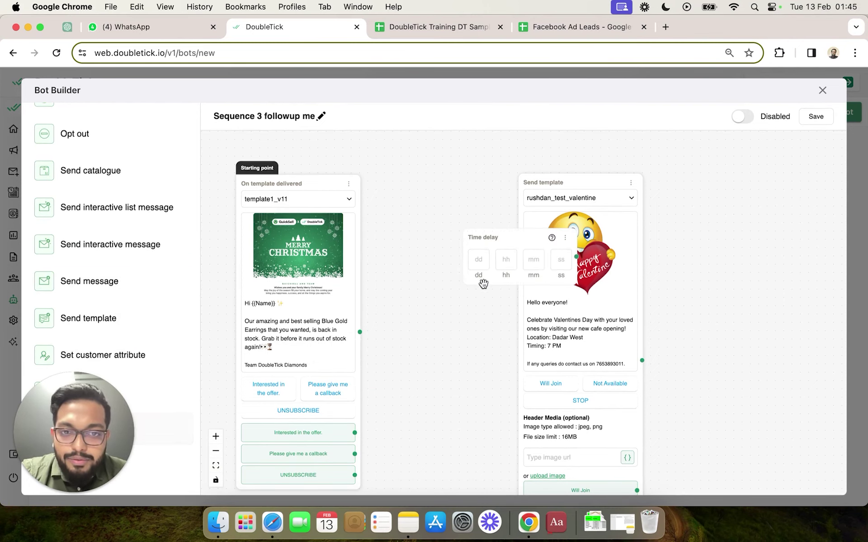
{"action": "left_click_drag", "start_coordinate": [483, 284], "coordinate": [414, 311]}
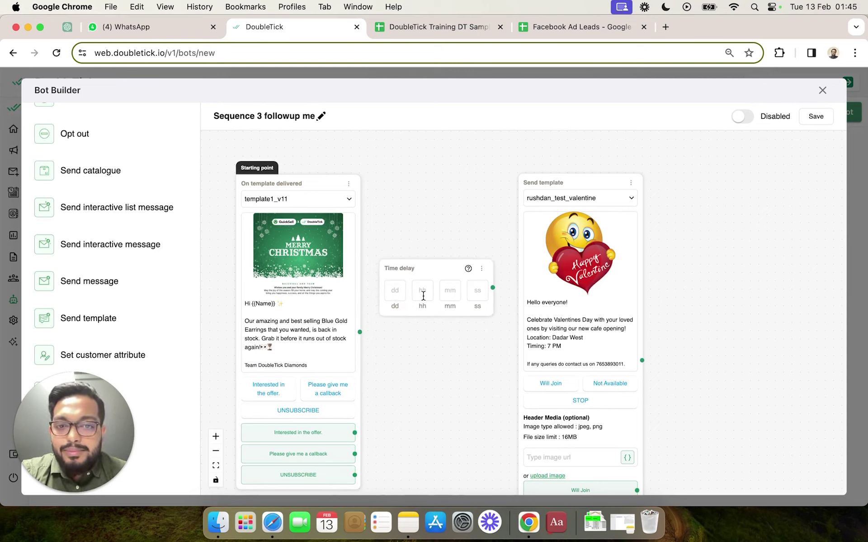
Set the time delay to 4 hours, 00 minutes and 10 seconds, and connect it between the trigger and the Send template block.
{"action": "left_click", "coordinate": [423, 295]}
{"action": "type", "text": "4"}
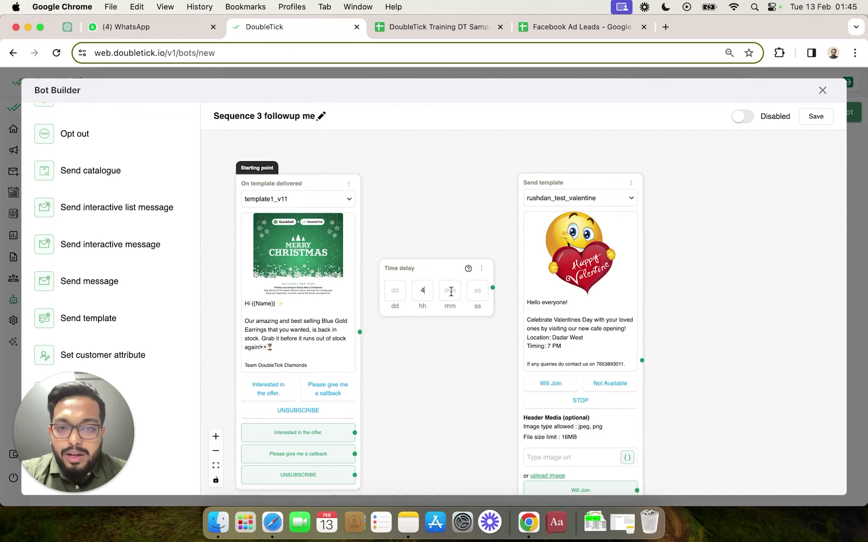
{"action": "left_click", "coordinate": [451, 293]}
{"action": "type", "text": "00"}
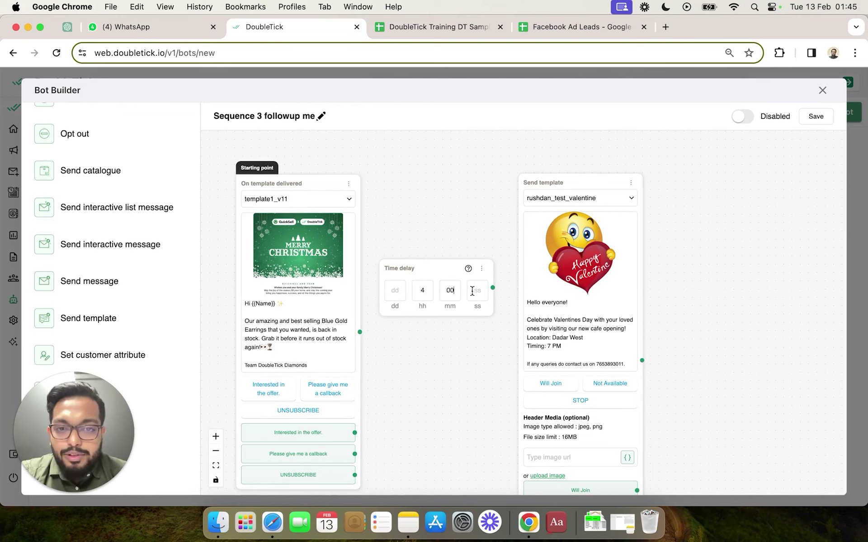
{"action": "left_click", "coordinate": [480, 293]}
{"action": "type", "text": "10"}
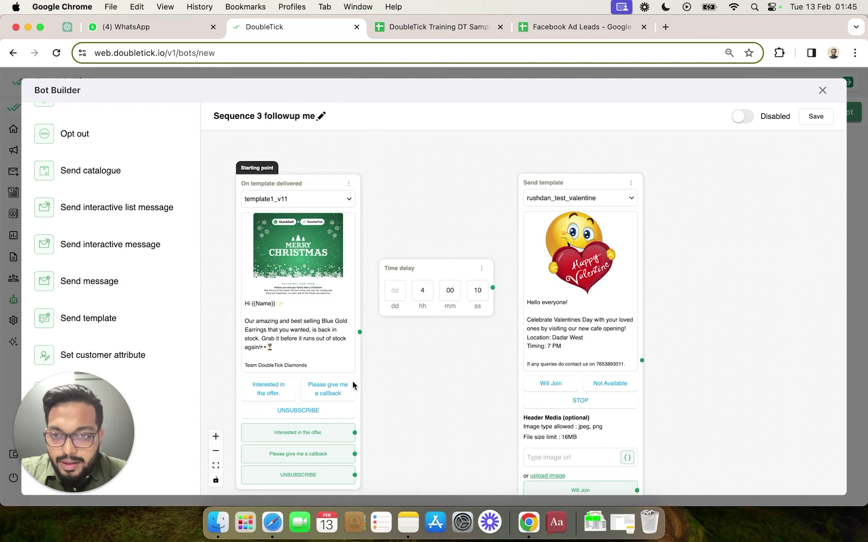
{"action": "left_click_drag", "start_coordinate": [359, 332], "coordinate": [394, 306]}
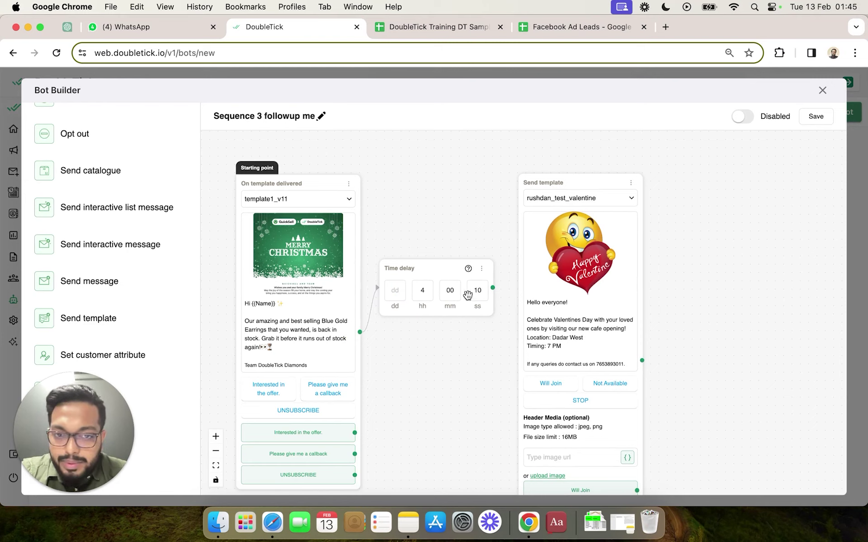
{"action": "left_click_drag", "start_coordinate": [492, 287], "coordinate": [546, 273]}
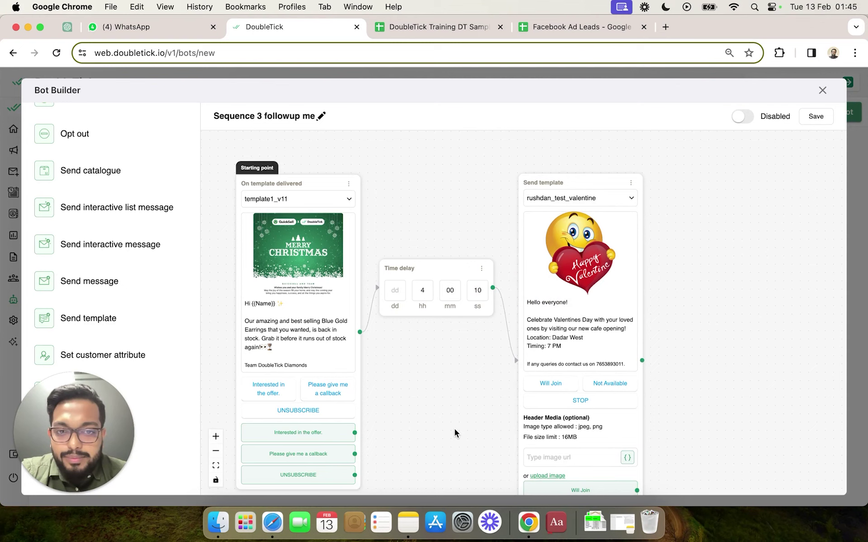
Duplicate the configured Time delay block.
{"action": "scroll", "coordinate": [454, 429], "scroll_direction": "down", "scroll_amount": 3}
{"action": "left_click", "coordinate": [463, 361]}
{"action": "left_click_drag", "start_coordinate": [462, 360], "coordinate": [365, 353]}
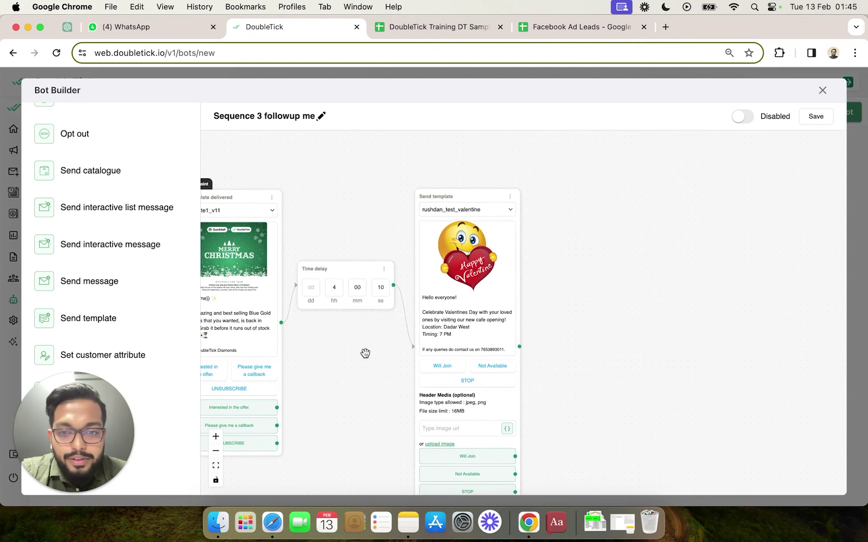
{"action": "left_click", "coordinate": [383, 270]}
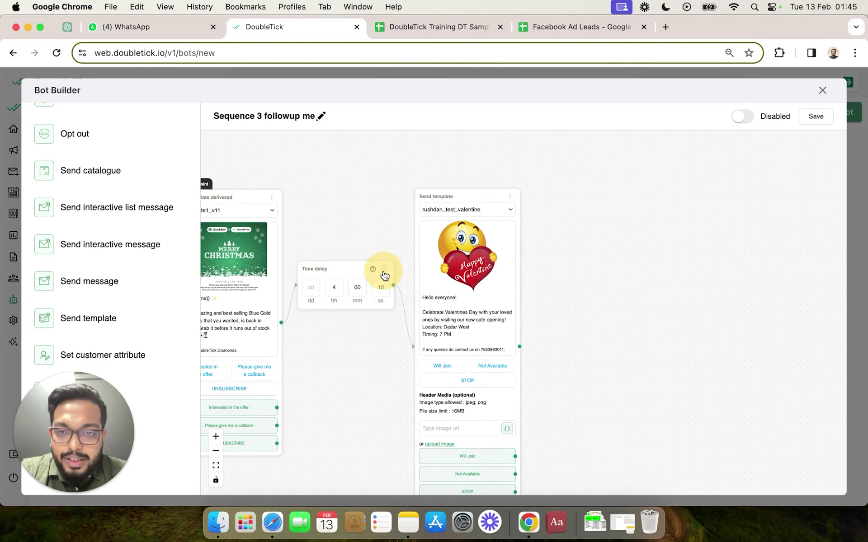
{"action": "left_click", "coordinate": [392, 279]}
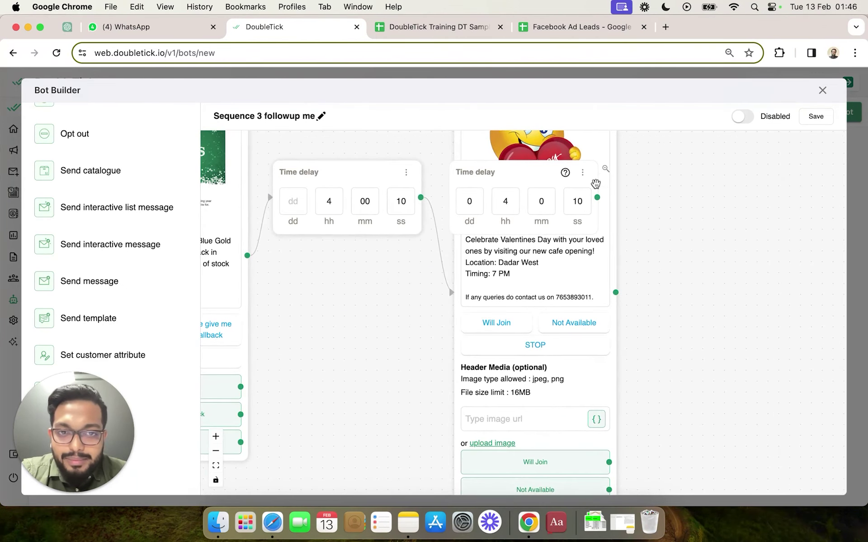
Place the duplicated Time delay after the rushdan_test_valentine block and connect that template's output to it.
{"action": "left_click_drag", "start_coordinate": [534, 170], "coordinate": [729, 174]}
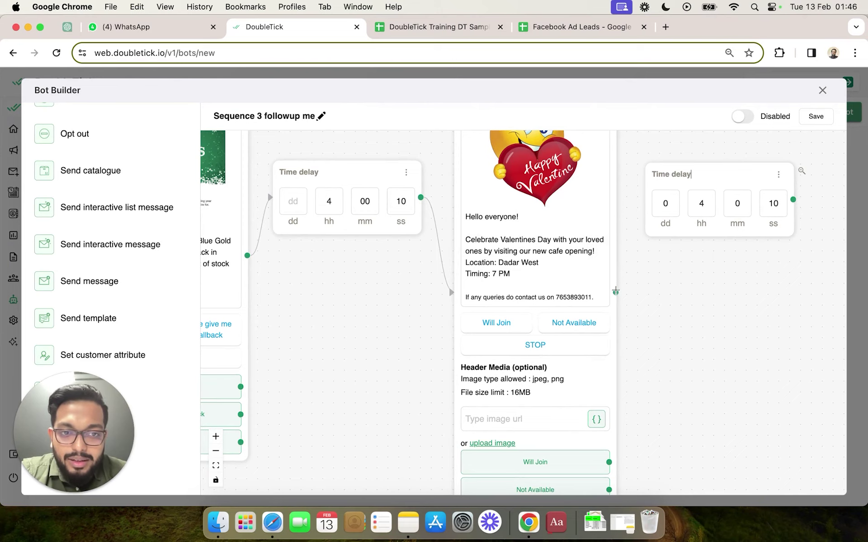
{"action": "left_click_drag", "start_coordinate": [615, 292], "coordinate": [683, 222]}
{"action": "left_click_drag", "start_coordinate": [779, 296], "coordinate": [548, 422]}
{"action": "left_click_drag", "start_coordinate": [496, 403], "coordinate": [473, 434]}
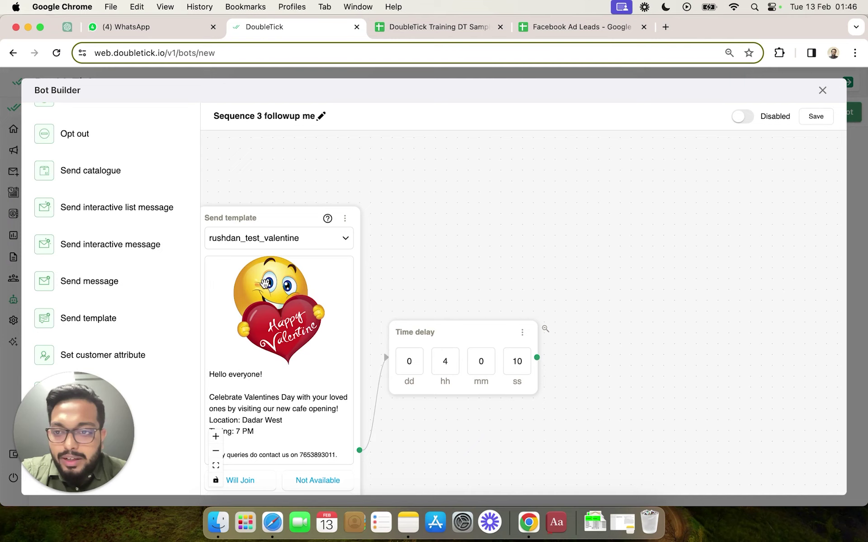
Add a Send template block using doubletick_marketing, connected from the second Time delay and positioned after it.
{"action": "left_click_drag", "start_coordinate": [141, 321], "coordinate": [674, 225]}
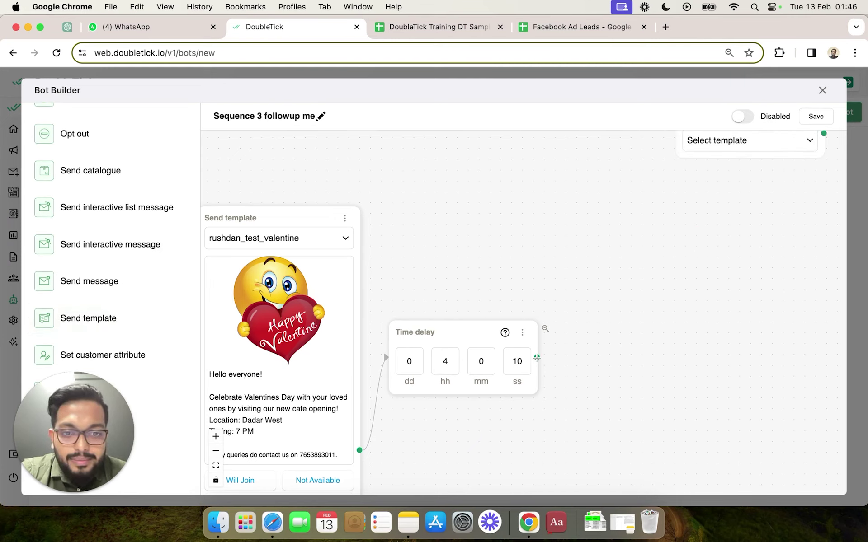
{"action": "left_click_drag", "start_coordinate": [536, 357], "coordinate": [723, 144]}
{"action": "left_click", "coordinate": [746, 141]}
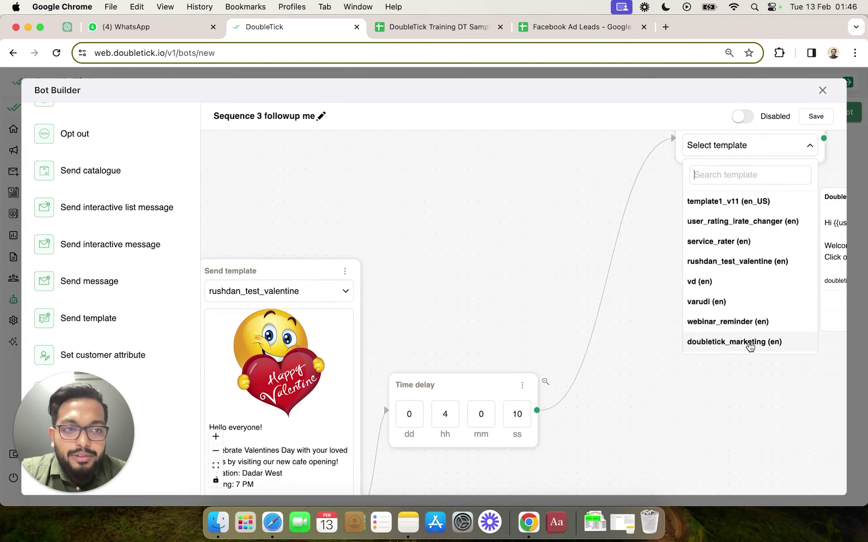
{"action": "left_click", "coordinate": [748, 342]}
{"action": "left_click_drag", "start_coordinate": [731, 294], "coordinate": [699, 395]}
{"action": "left_click_drag", "start_coordinate": [612, 300], "coordinate": [574, 286]}
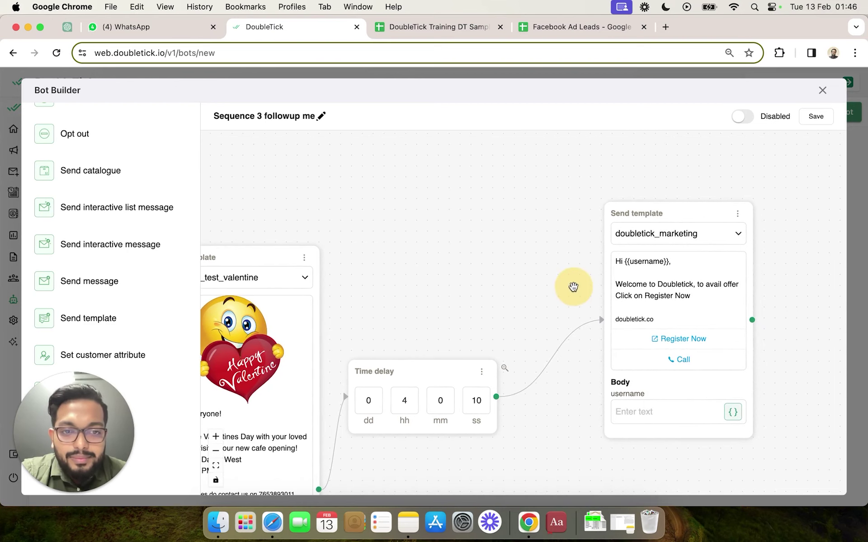
Duplicate the second Time delay block and place the copy beside the doubletick_marketing block.
{"action": "left_click", "coordinate": [481, 372]}
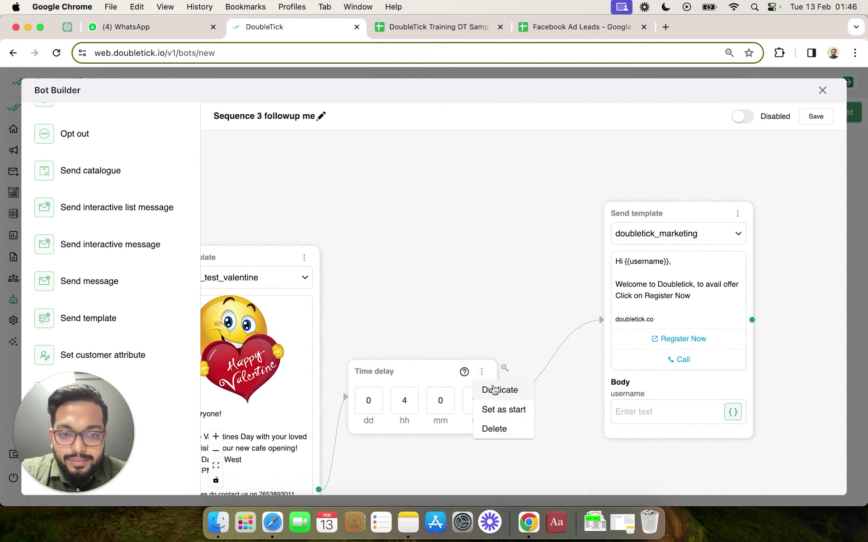
{"action": "left_click", "coordinate": [499, 392]}
{"action": "scroll", "coordinate": [525, 389], "scroll_direction": "down", "scroll_amount": 5}
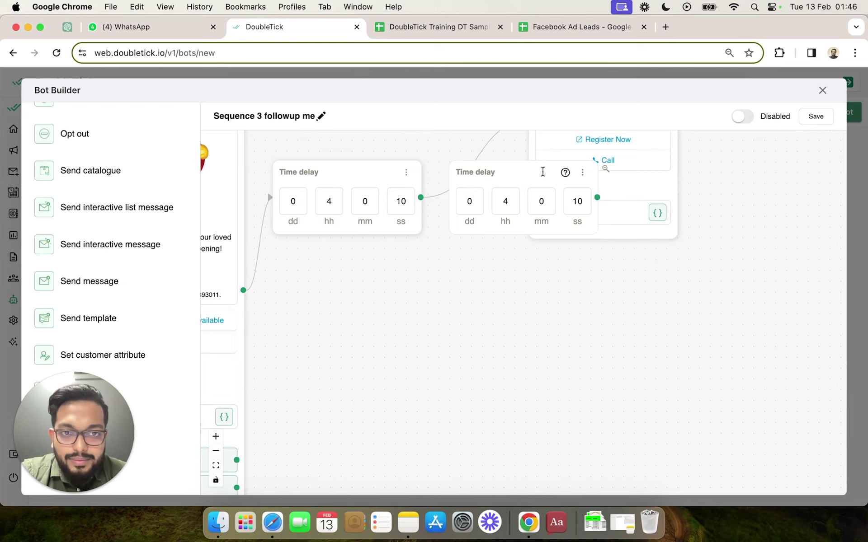
{"action": "left_click_drag", "start_coordinate": [542, 172], "coordinate": [779, 156]}
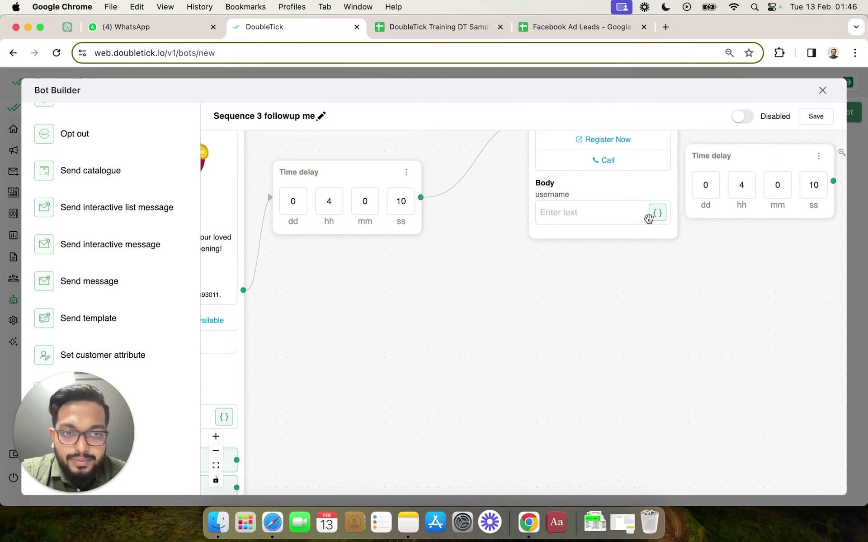
Fill the doubletick_marketing template's username variable with the name customer attribute.
{"action": "left_click", "coordinate": [657, 213]}
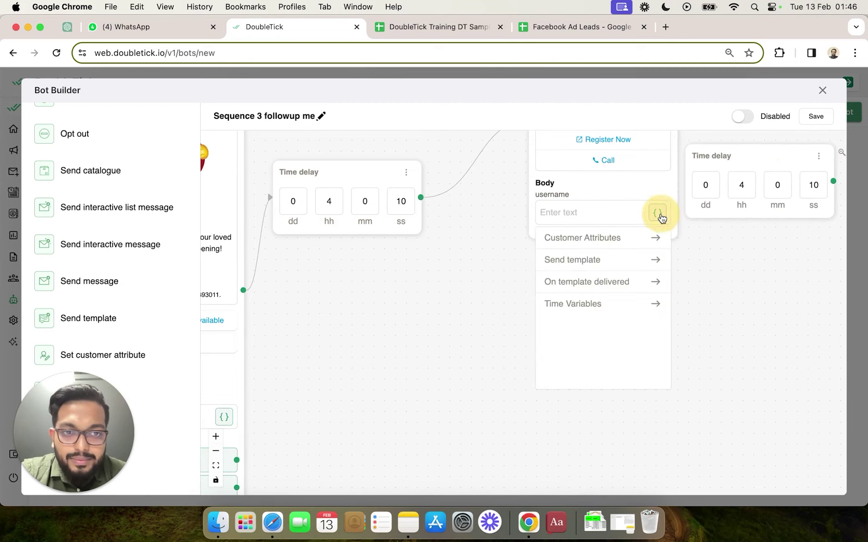
{"action": "left_click", "coordinate": [611, 238]}
{"action": "left_click", "coordinate": [588, 294]}
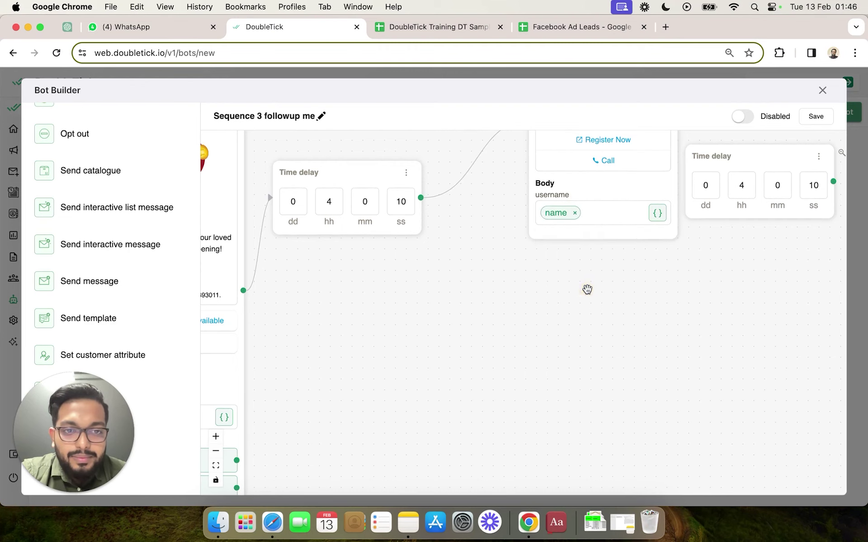
Move the third Time delay clear of the doubletick_marketing block and connect the template's output to it.
{"action": "scroll", "coordinate": [586, 288], "scroll_direction": "up", "scroll_amount": 5}
{"action": "scroll", "coordinate": [586, 288], "scroll_direction": "right", "scroll_amount": 5}
{"action": "left_click_drag", "start_coordinate": [624, 313], "coordinate": [663, 244]}
{"action": "left_click_drag", "start_coordinate": [540, 271], "coordinate": [639, 267]}
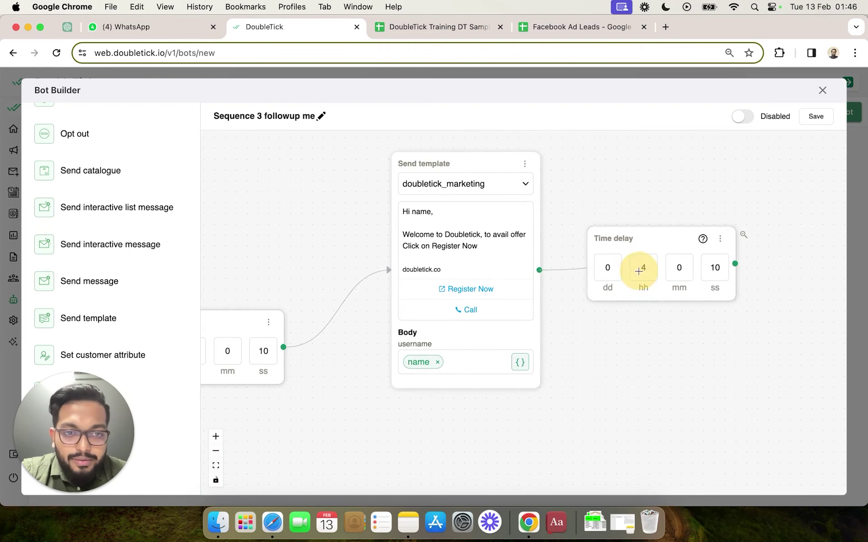
Add a Send template block after the third Time delay, choose republic_day_2024 and connect the delay to it.
{"action": "scroll", "coordinate": [642, 354], "scroll_direction": "right", "scroll_amount": 5}
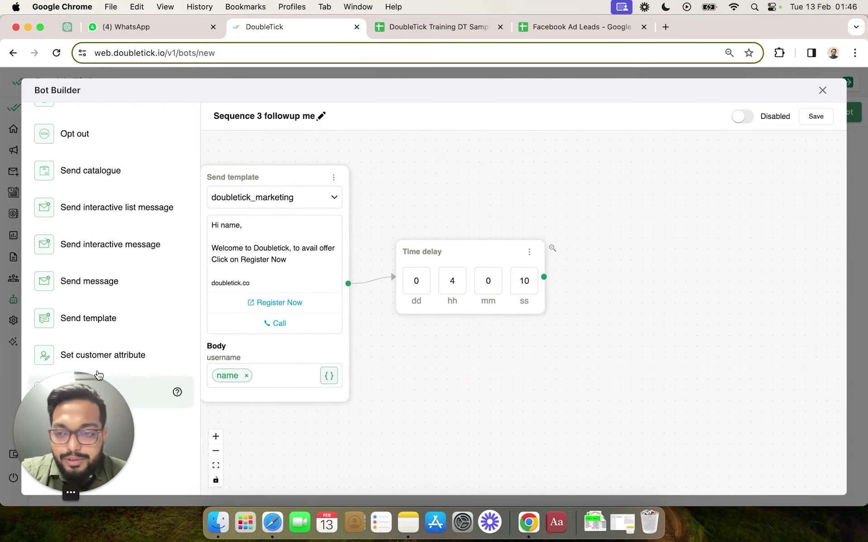
{"action": "left_click_drag", "start_coordinate": [64, 323], "coordinate": [624, 280]}
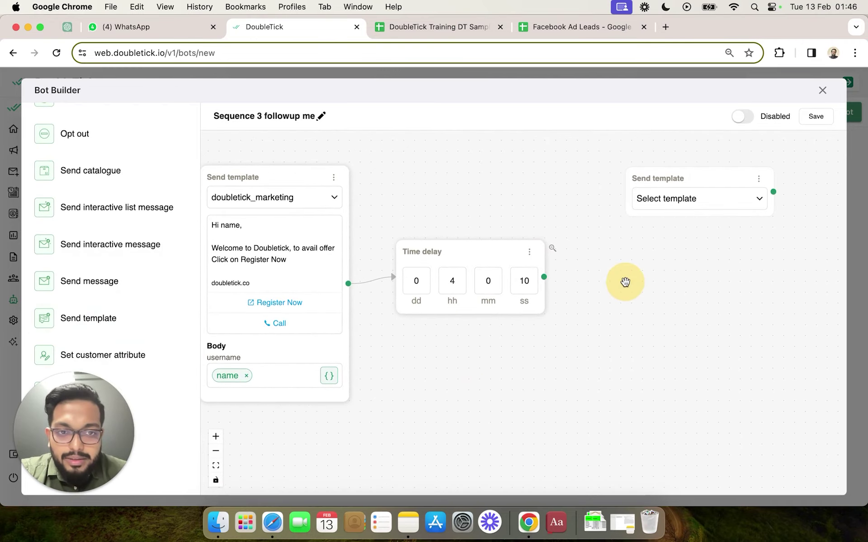
{"action": "left_click", "coordinate": [690, 200]}
{"action": "scroll", "coordinate": [701, 374], "scroll_direction": "down", "scroll_amount": 5}
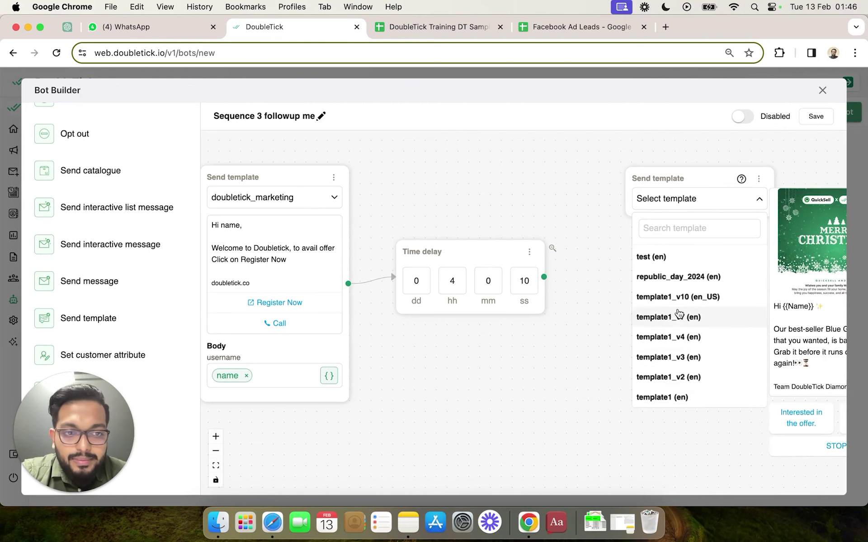
{"action": "left_click", "coordinate": [668, 276]}
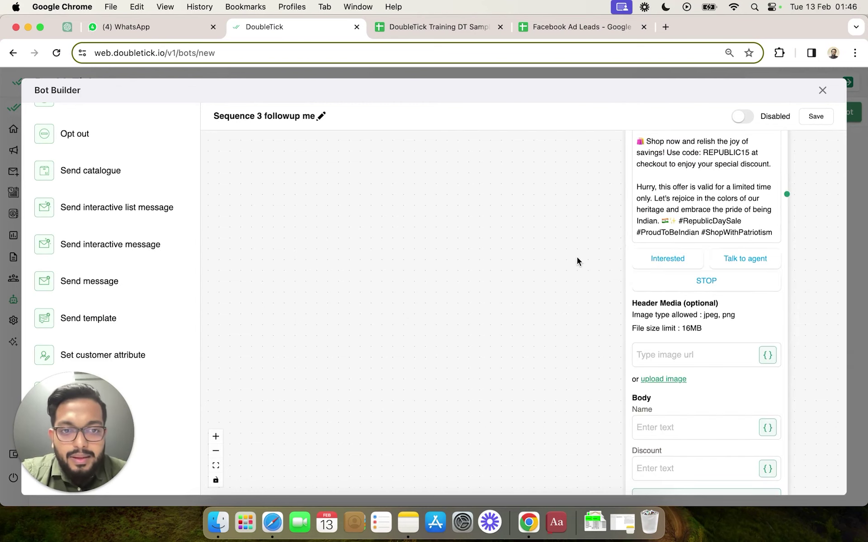
{"action": "scroll", "coordinate": [576, 257], "scroll_direction": "down", "scroll_amount": 5}
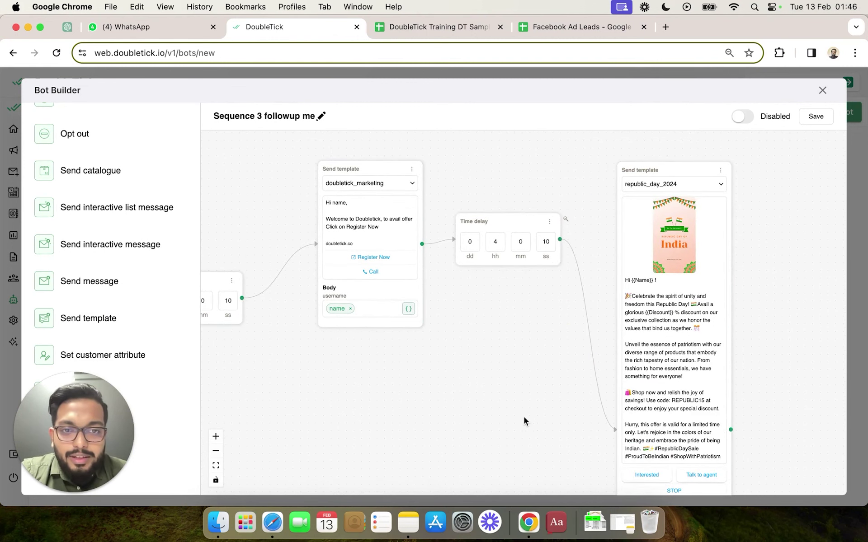
Fill the republic_day_2024 template's Name variable with the name customer attribute.
{"action": "scroll", "coordinate": [497, 425], "scroll_direction": "down", "scroll_amount": 3}
{"action": "scroll", "coordinate": [497, 424], "scroll_direction": "down", "scroll_amount": 1}
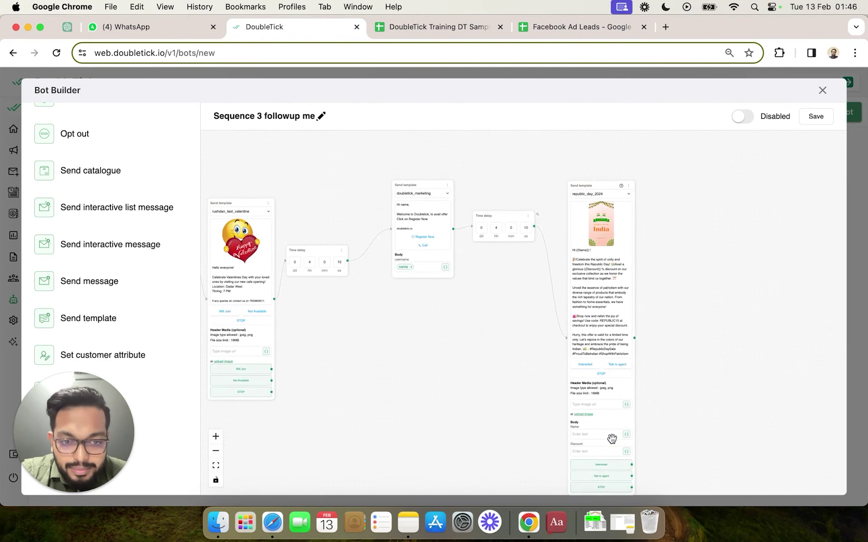
{"action": "scroll", "coordinate": [649, 426], "scroll_direction": "up", "scroll_amount": 5}
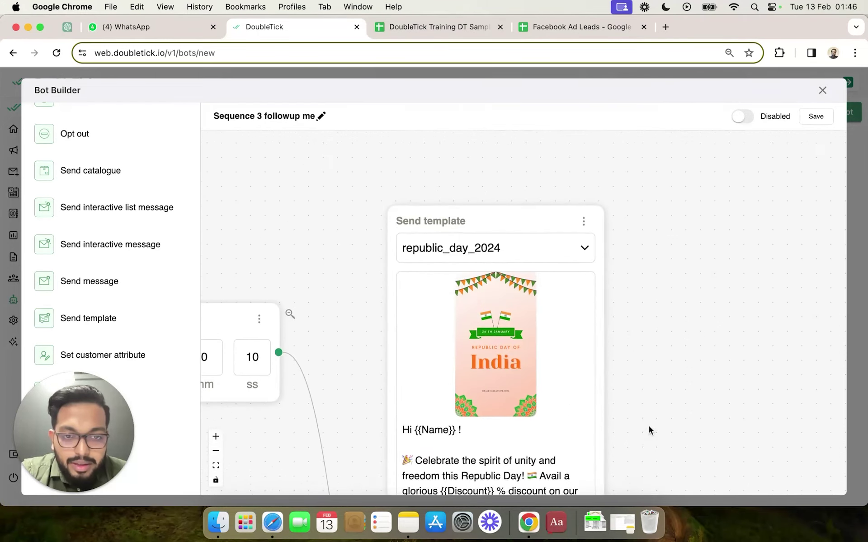
{"action": "left_click_drag", "start_coordinate": [649, 426], "coordinate": [697, 91]}
{"action": "scroll", "coordinate": [691, 307], "scroll_direction": "down", "scroll_amount": 2}
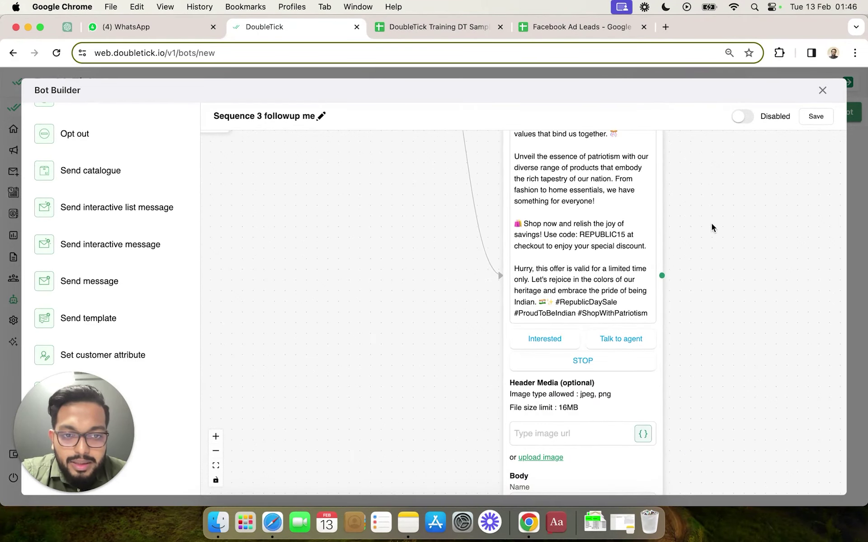
{"action": "scroll", "coordinate": [711, 223], "scroll_direction": "down", "scroll_amount": 3}
{"action": "left_click_drag", "start_coordinate": [727, 167], "coordinate": [699, 181]}
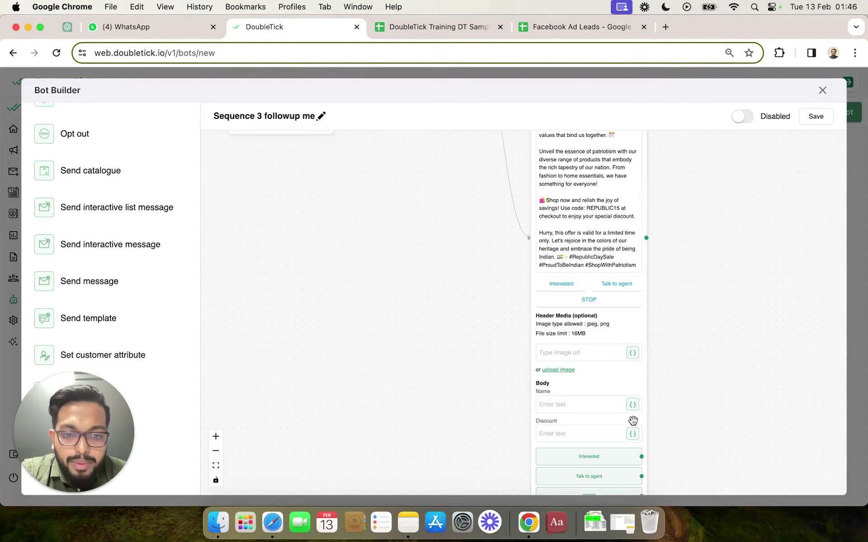
{"action": "left_click", "coordinate": [567, 404]}
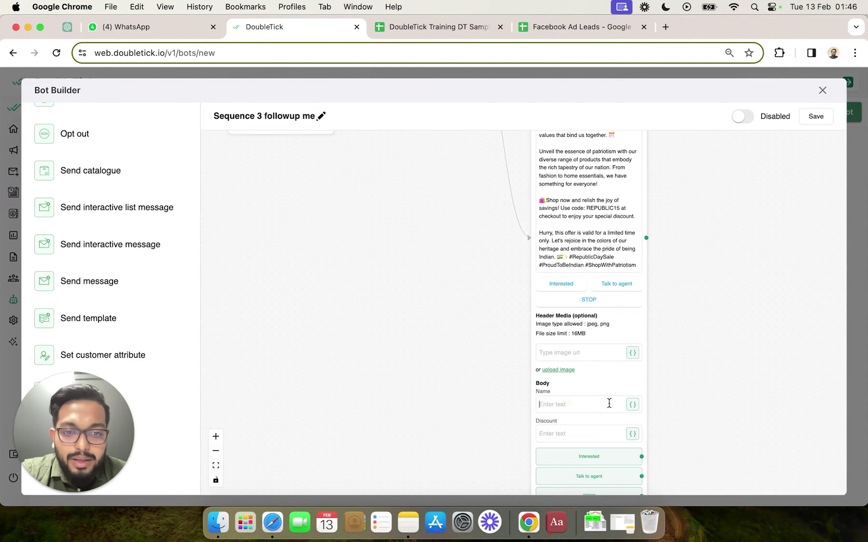
{"action": "left_click", "coordinate": [633, 405]}
{"action": "left_click", "coordinate": [561, 330]}
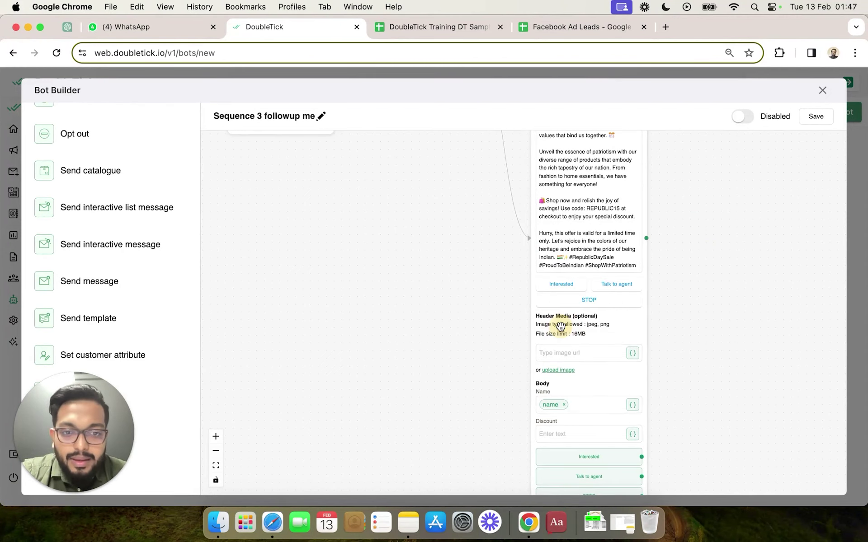
Set the republic_day_2024 template's Discount variable to 26.
{"action": "left_click", "coordinate": [585, 436]}
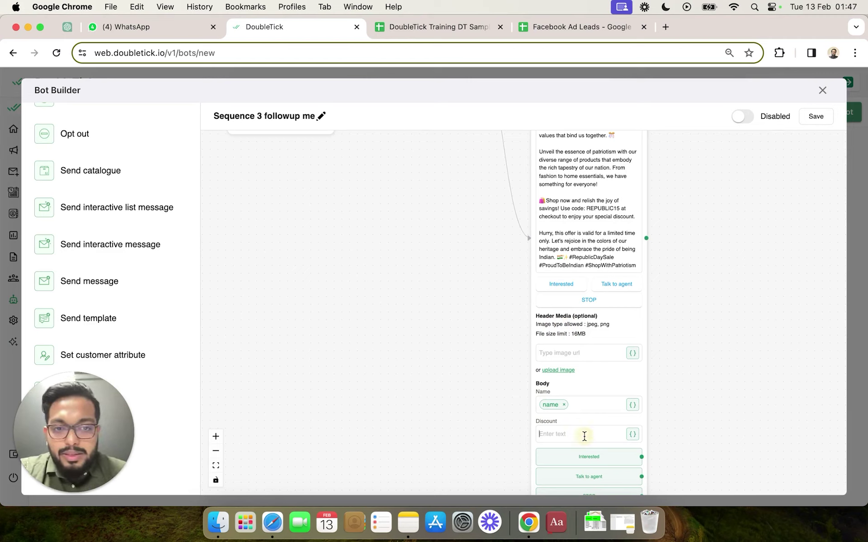
{"action": "type", "text": "1"}
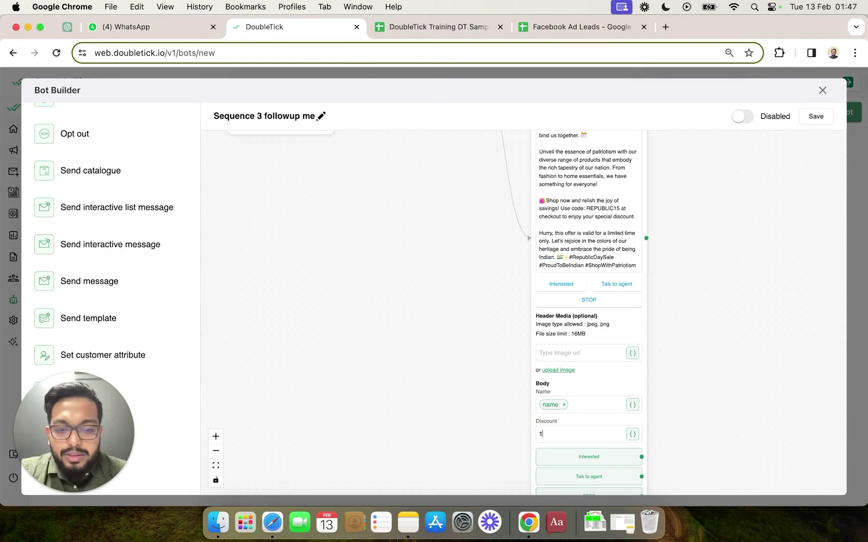
{"action": "key", "text": "BackSpace"}
{"action": "type", "text": "26"}
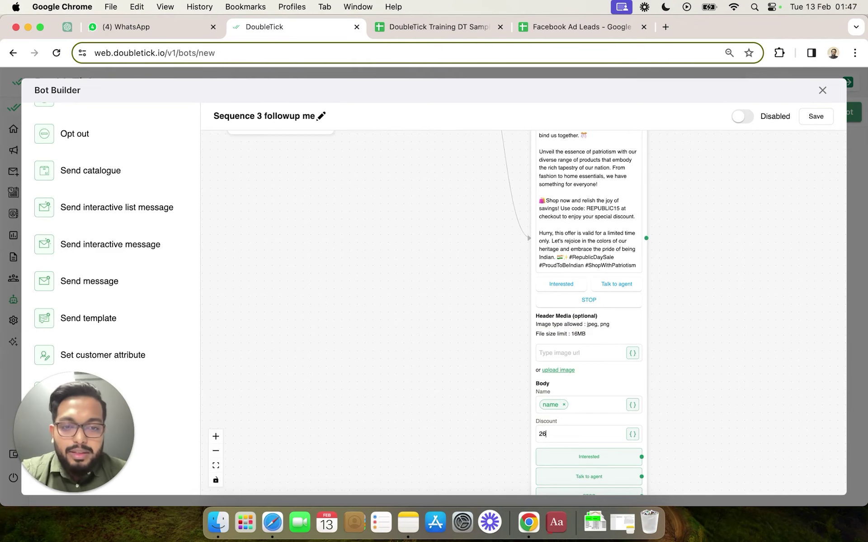
Save the completed follow-up bot and switch it to enabled.
{"action": "scroll", "coordinate": [660, 309], "scroll_direction": "down", "scroll_amount": 3}
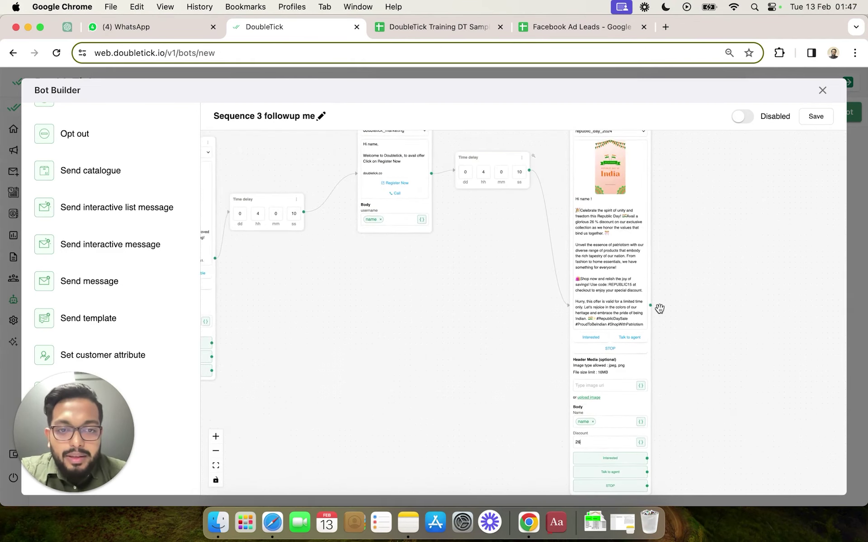
{"action": "scroll", "coordinate": [529, 384], "scroll_direction": "left", "scroll_amount": 5}
{"action": "scroll", "coordinate": [662, 368], "scroll_direction": "down", "scroll_amount": 3}
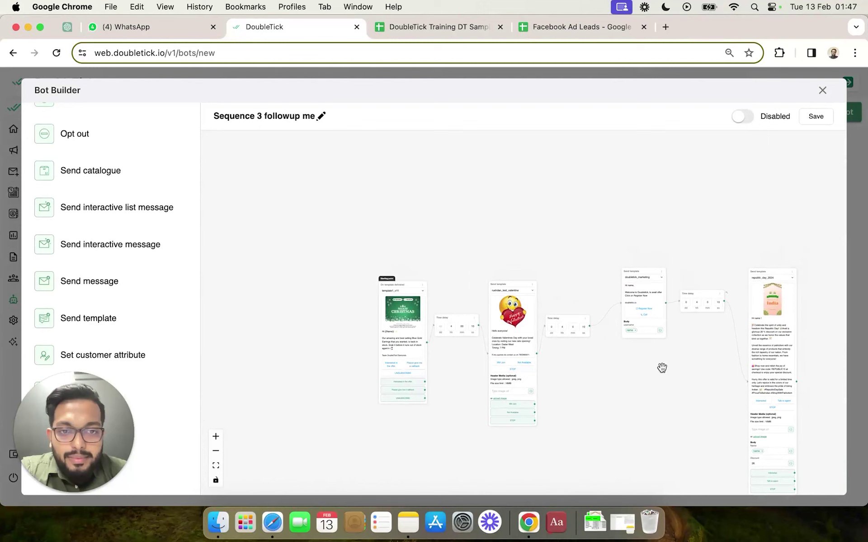
{"action": "scroll", "coordinate": [668, 437], "scroll_direction": "up", "scroll_amount": 3}
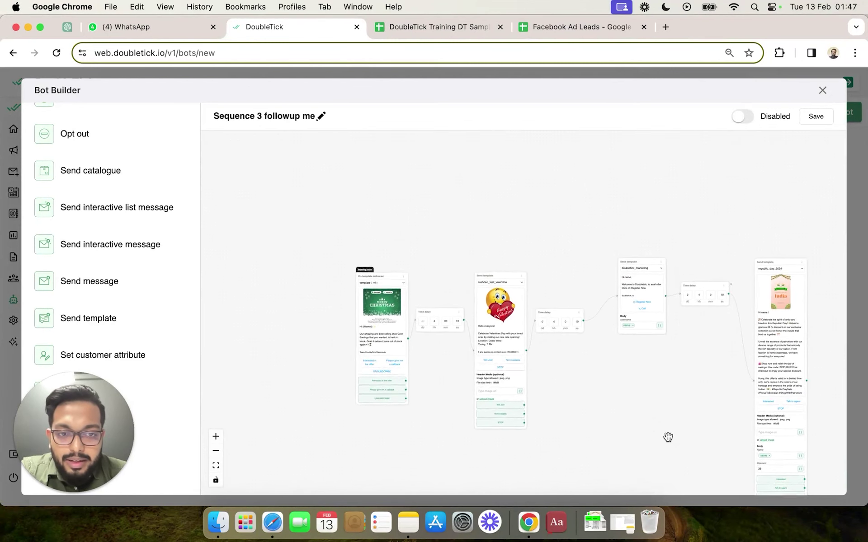
{"action": "scroll", "coordinate": [668, 437], "scroll_direction": "up", "scroll_amount": 2}
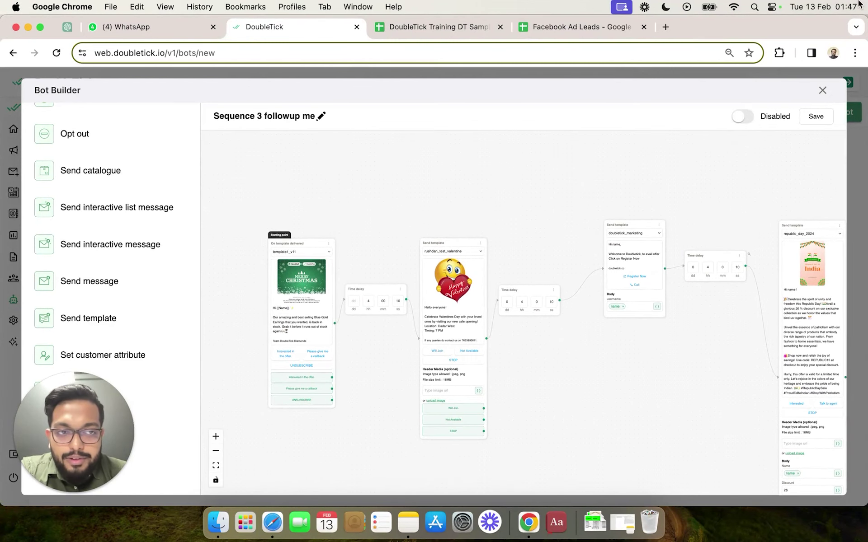
{"action": "left_click", "coordinate": [817, 120]}
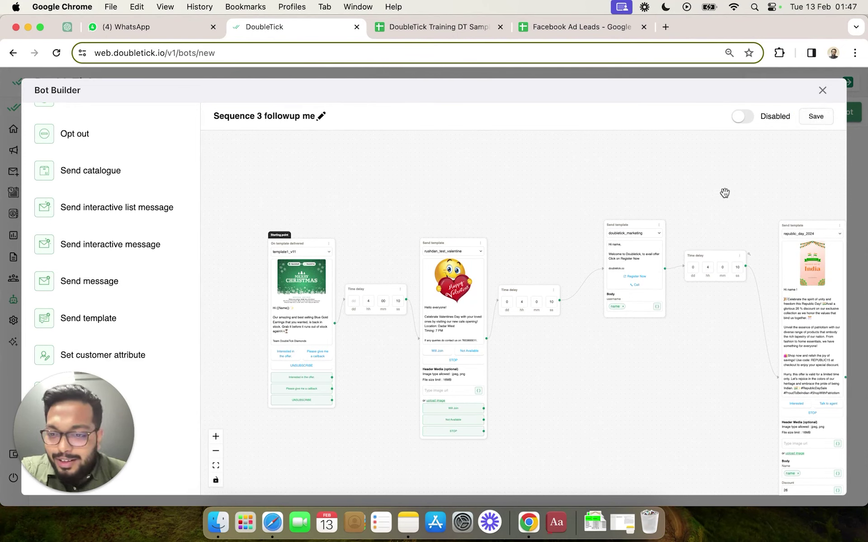
{"action": "left_click", "coordinate": [743, 117]}
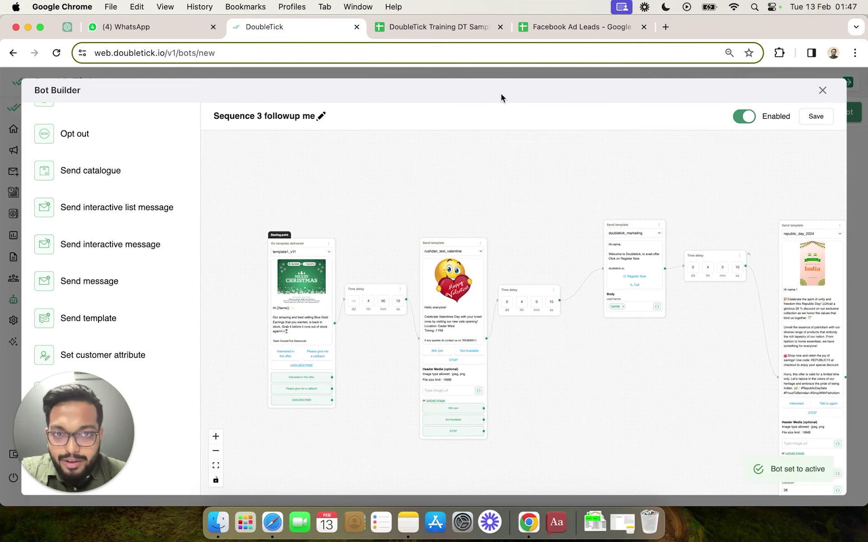
Set the hours to 0 in both the first and second Time delay blocks.
{"action": "scroll", "coordinate": [387, 363], "scroll_direction": "up", "scroll_amount": 5}
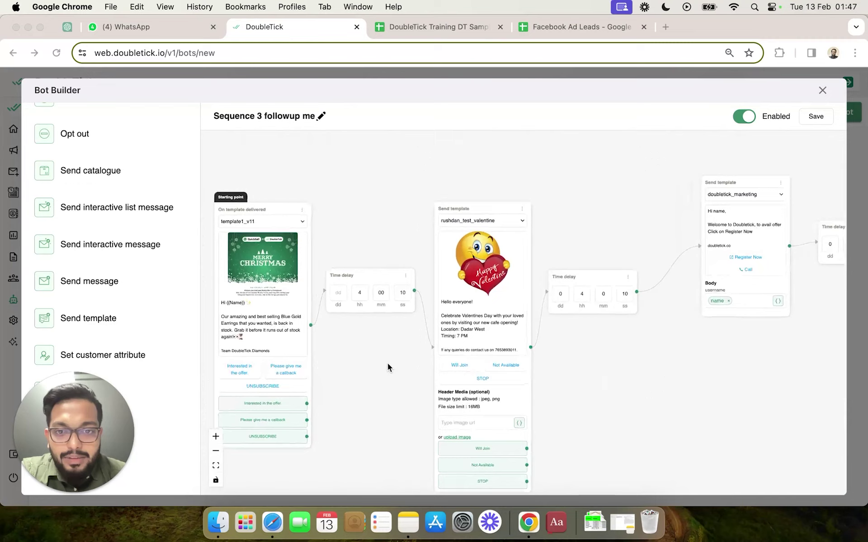
{"action": "double_click", "coordinate": [339, 268]}
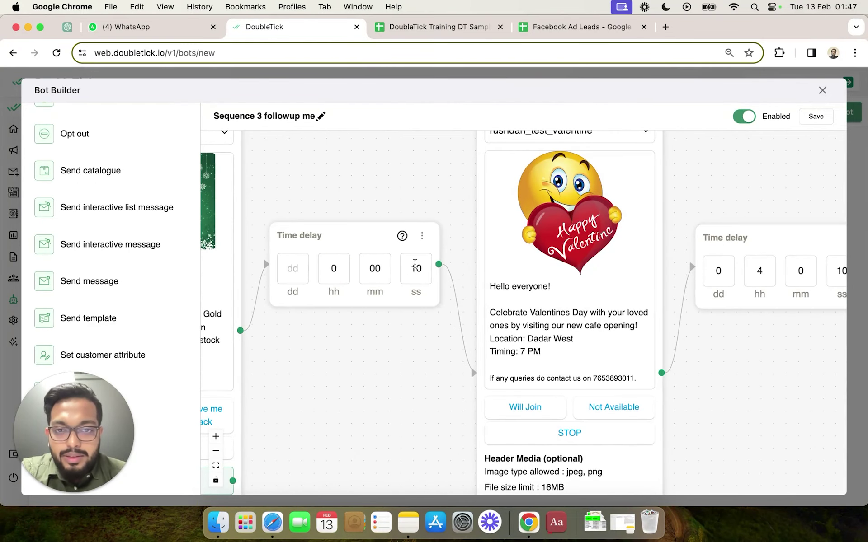
{"action": "left_click_drag", "start_coordinate": [721, 350], "coordinate": [281, 349]}
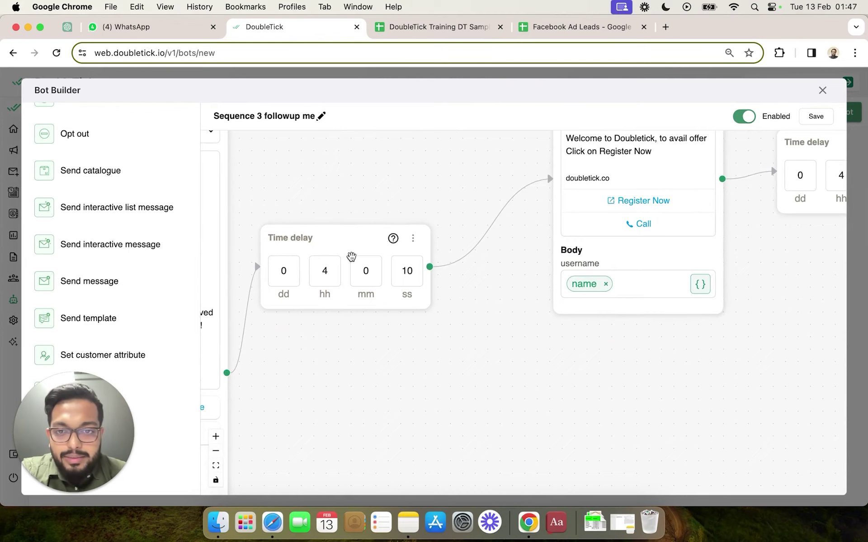
{"action": "double_click", "coordinate": [333, 270]}
{"action": "type", "text": "0"}
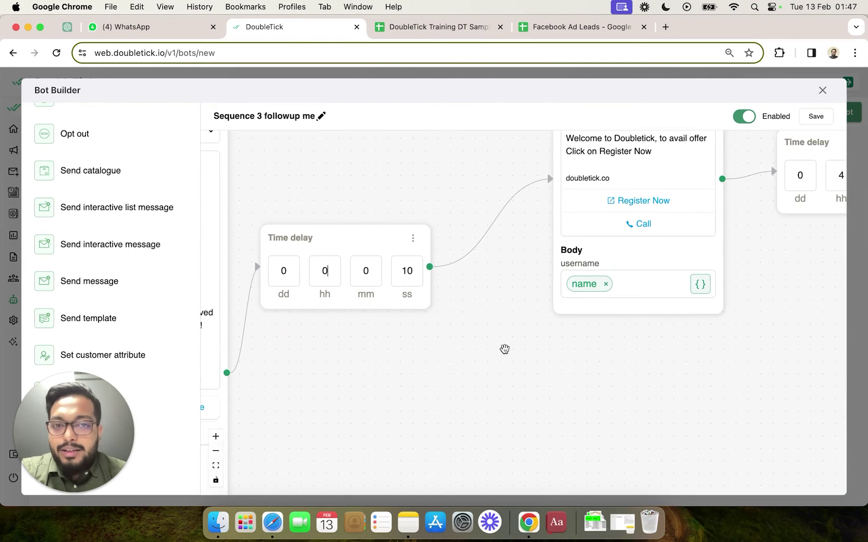
Set the hours to 0 in the Time delay block before the republic_day_2024 template and save the bot.
{"action": "scroll", "coordinate": [517, 395], "scroll_direction": "down", "scroll_amount": 3}
{"action": "scroll", "coordinate": [548, 364], "scroll_direction": "right", "scroll_amount": 5}
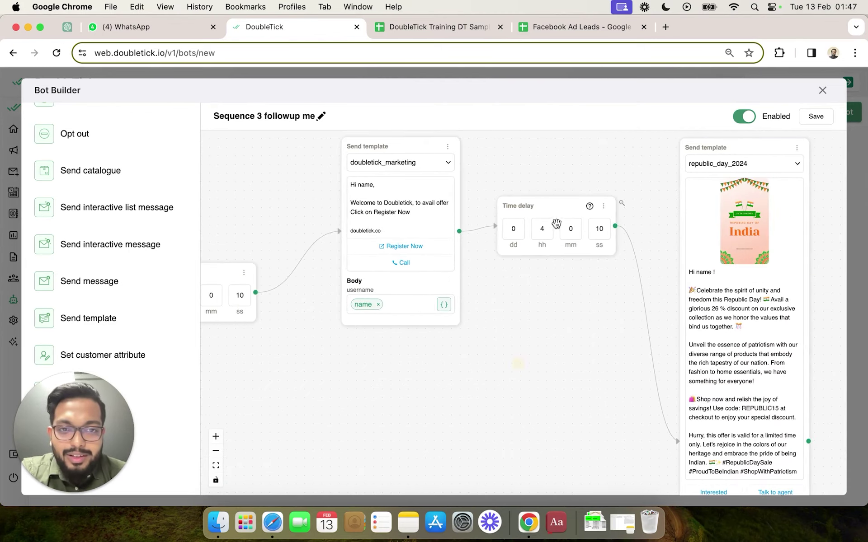
{"action": "double_click", "coordinate": [546, 229]}
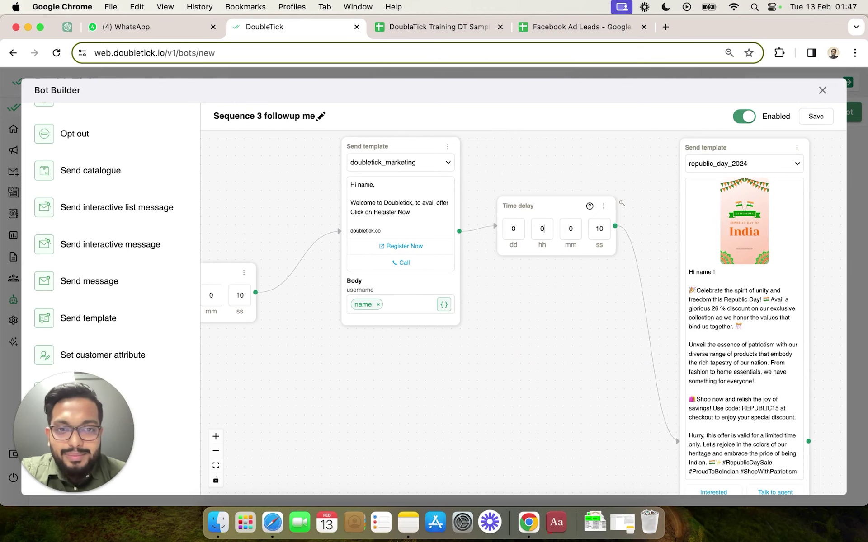
{"action": "scroll", "coordinate": [550, 322], "scroll_direction": "down", "scroll_amount": 3}
{"action": "scroll", "coordinate": [506, 386], "scroll_direction": "down", "scroll_amount": 2}
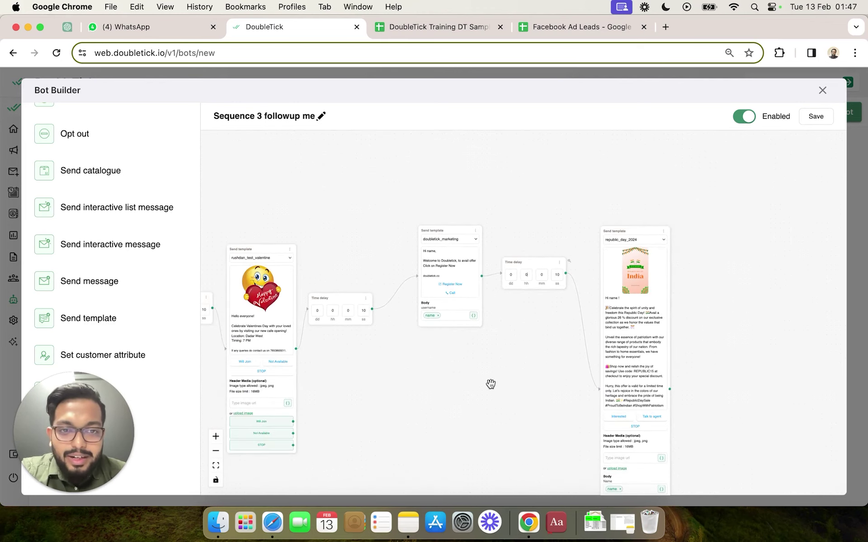
{"action": "left_click", "coordinate": [491, 384]}
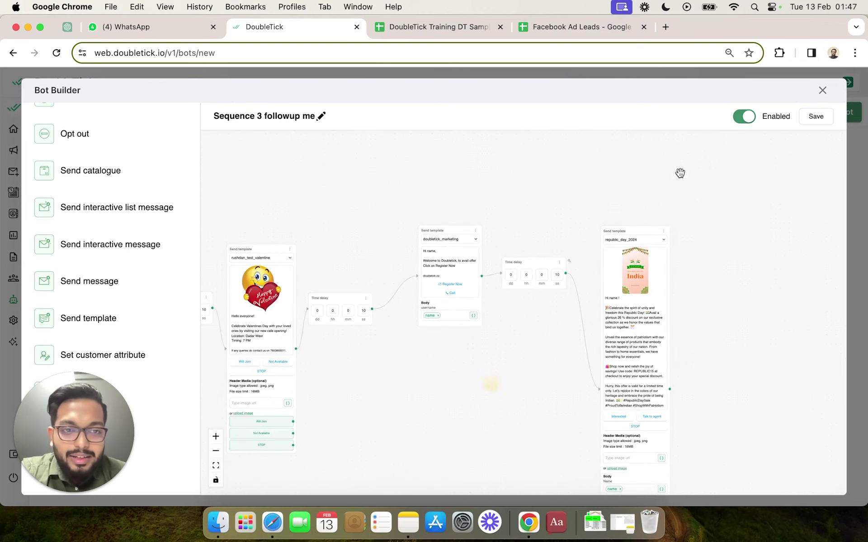
{"action": "left_click", "coordinate": [810, 119]}
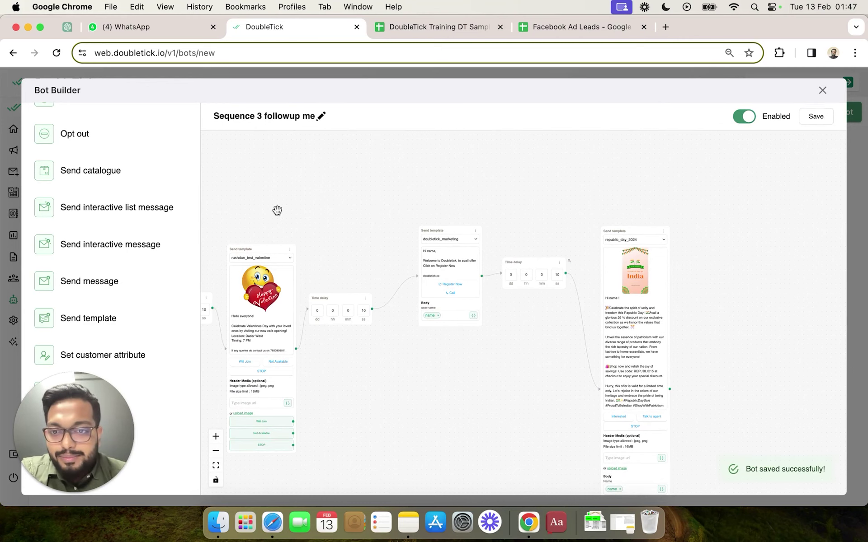
Review the saved flow from its starting point and close the bot builder.
{"action": "left_click_drag", "start_coordinate": [225, 196], "coordinate": [478, 191]}
{"action": "scroll", "coordinate": [436, 230], "scroll_direction": "up", "scroll_amount": 3}
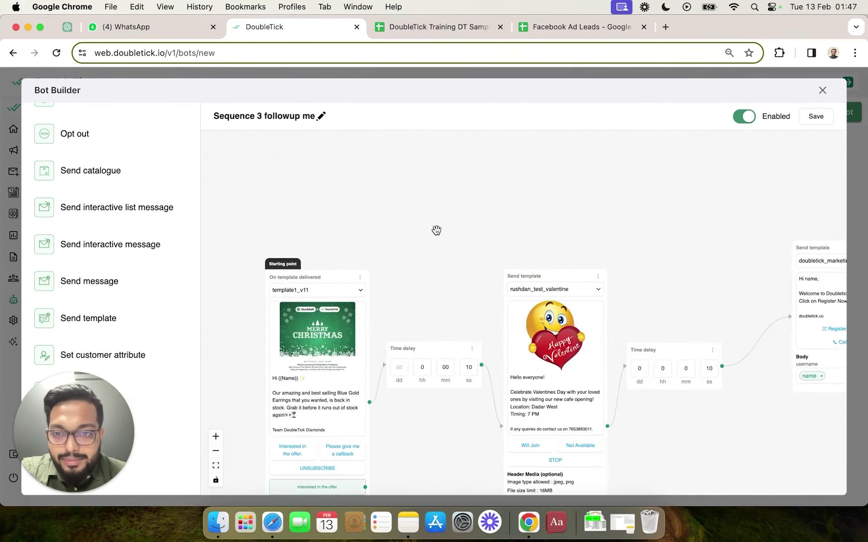
{"action": "scroll", "coordinate": [437, 230], "scroll_direction": "down", "scroll_amount": 3}
{"action": "scroll", "coordinate": [437, 231], "scroll_direction": "left", "scroll_amount": 3}
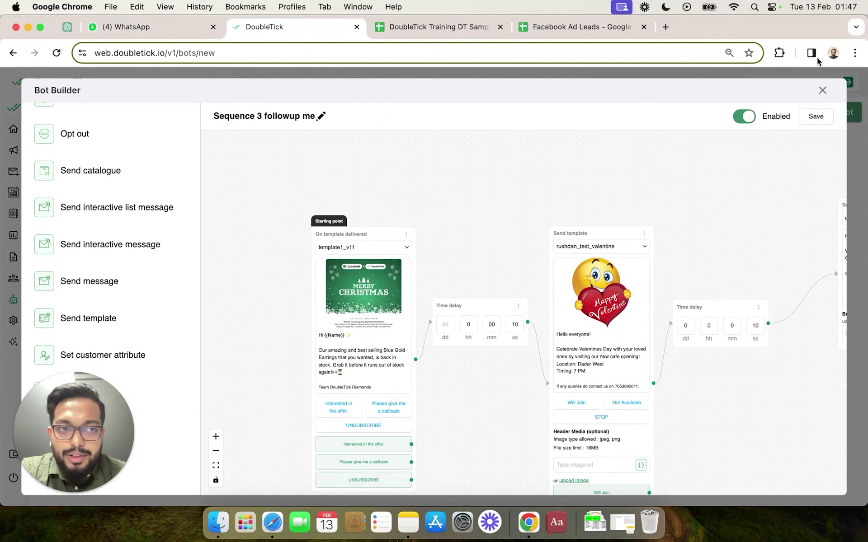
{"action": "left_click", "coordinate": [822, 90]}
Open the test customer's chat from the home inbox and choose the template1_v11 template for sending.
{"action": "mouse_move", "coordinate": [34, 168]}
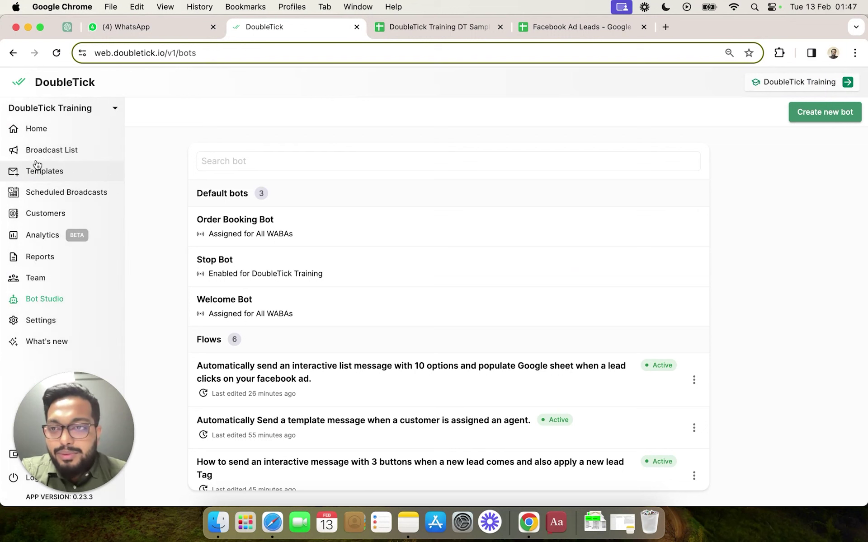
{"action": "left_click", "coordinate": [61, 131]}
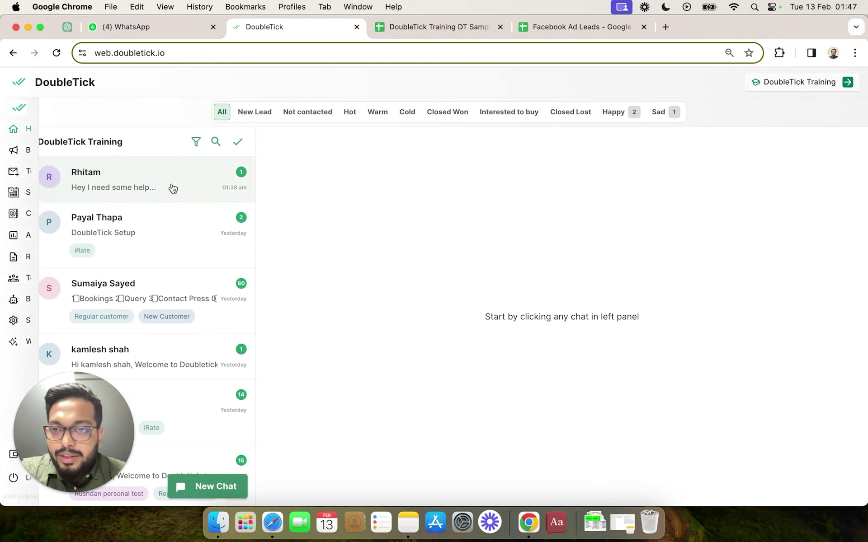
{"action": "left_click", "coordinate": [168, 193]}
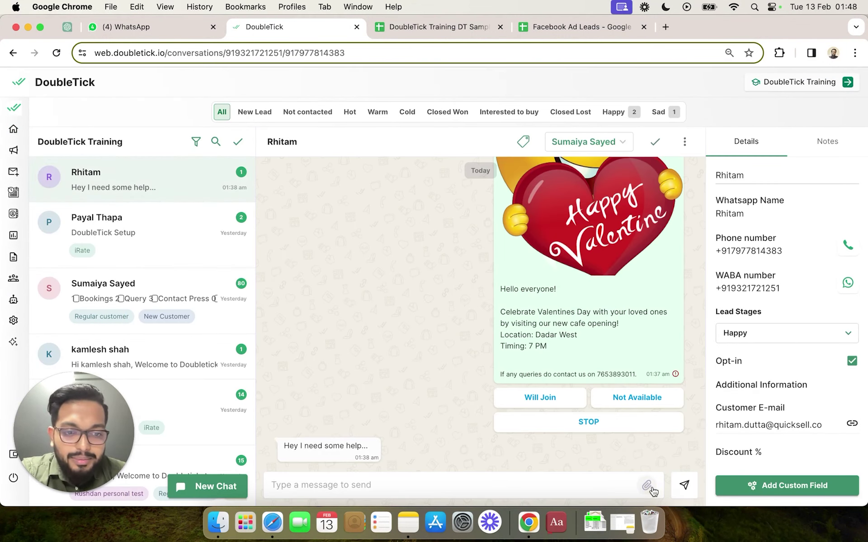
{"action": "left_click", "coordinate": [646, 486]}
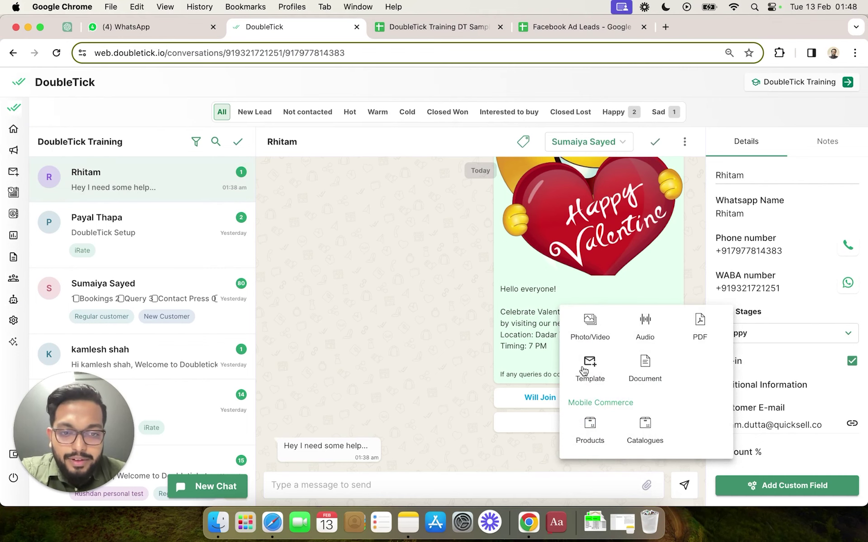
{"action": "left_click", "coordinate": [583, 371]}
{"action": "left_click", "coordinate": [535, 211]}
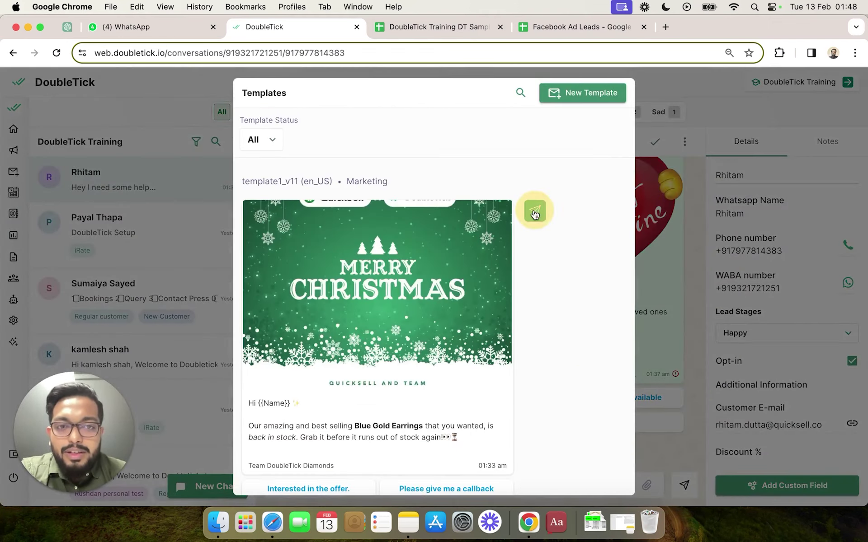
Fill the template's Name variable with the Name customer attribute and send it immediately.
{"action": "left_click", "coordinate": [551, 411]}
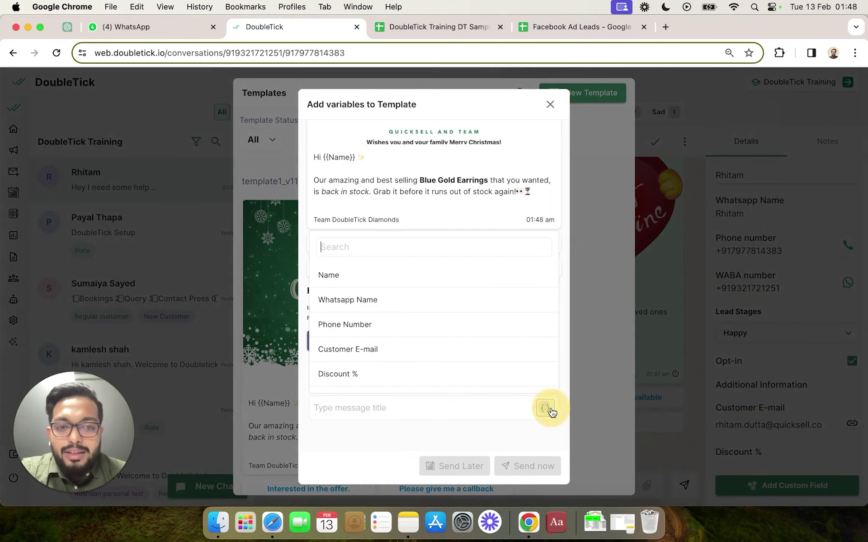
{"action": "left_click", "coordinate": [355, 277]}
{"action": "left_click", "coordinate": [546, 471]}
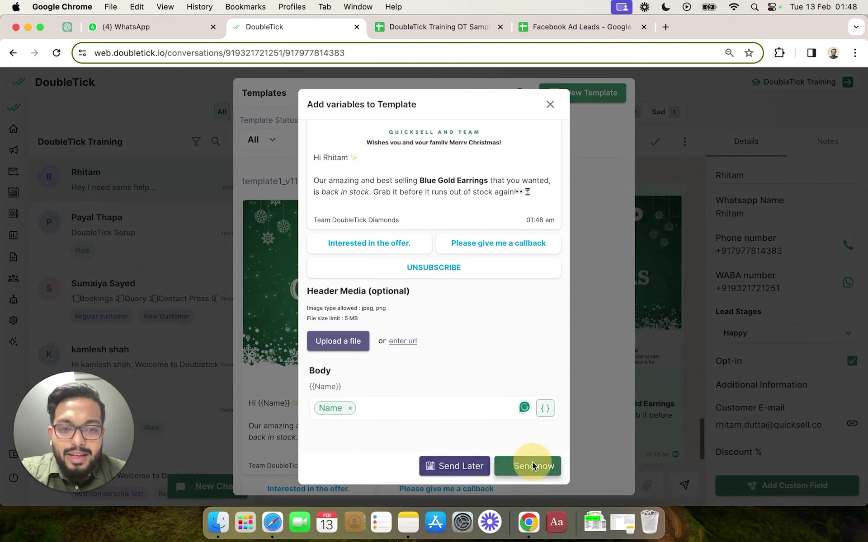
Switch to WhatsApp and check the template messages received in the DoubleTick Training chat.
{"action": "left_click", "coordinate": [159, 29]}
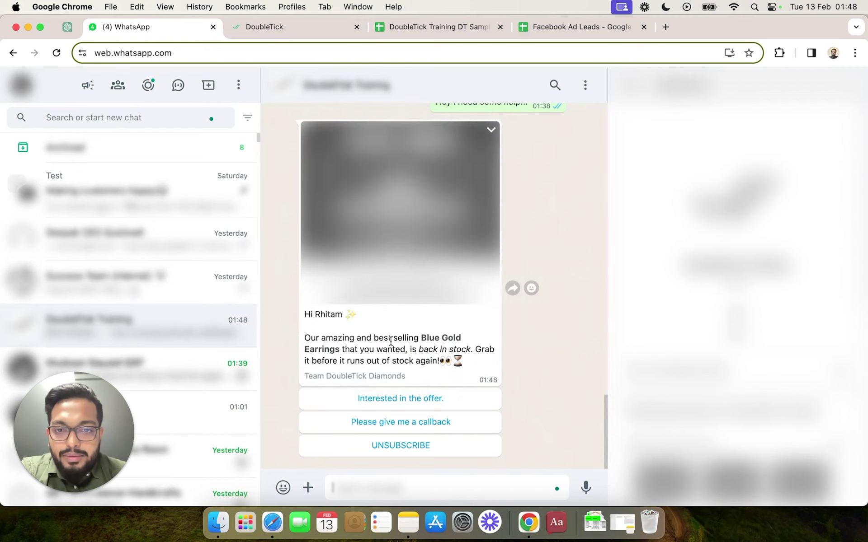
{"action": "scroll", "coordinate": [392, 346], "scroll_direction": "up", "scroll_amount": 2}
{"action": "scroll", "coordinate": [391, 346], "scroll_direction": "down", "scroll_amount": 2}
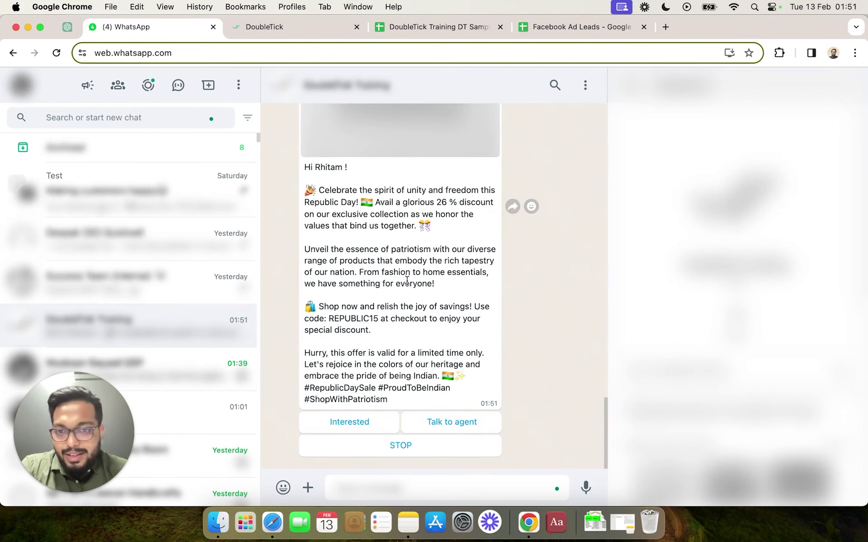
Switch back to DoubleTick, view the customer's recent bot runs and select the latest follow-up sequence run.
{"action": "left_click", "coordinate": [261, 29]}
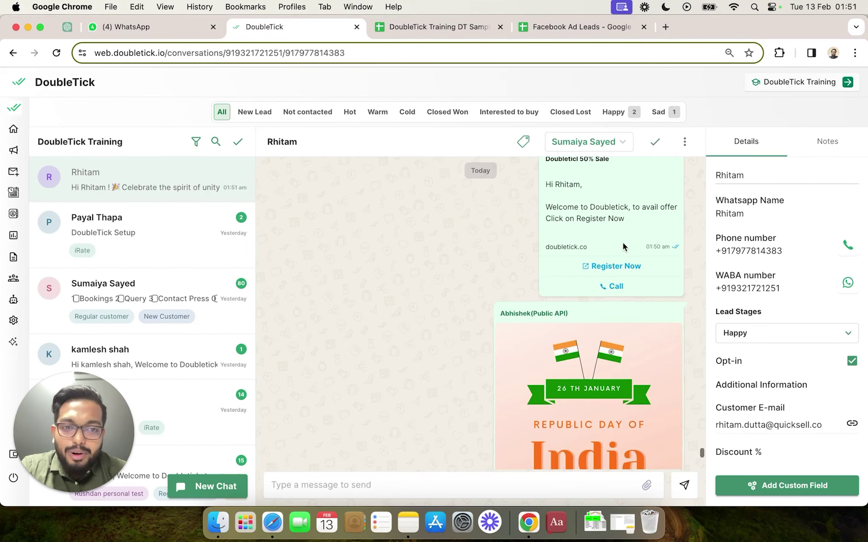
{"action": "scroll", "coordinate": [622, 243], "scroll_direction": "down", "scroll_amount": 5}
{"action": "left_click", "coordinate": [685, 141]}
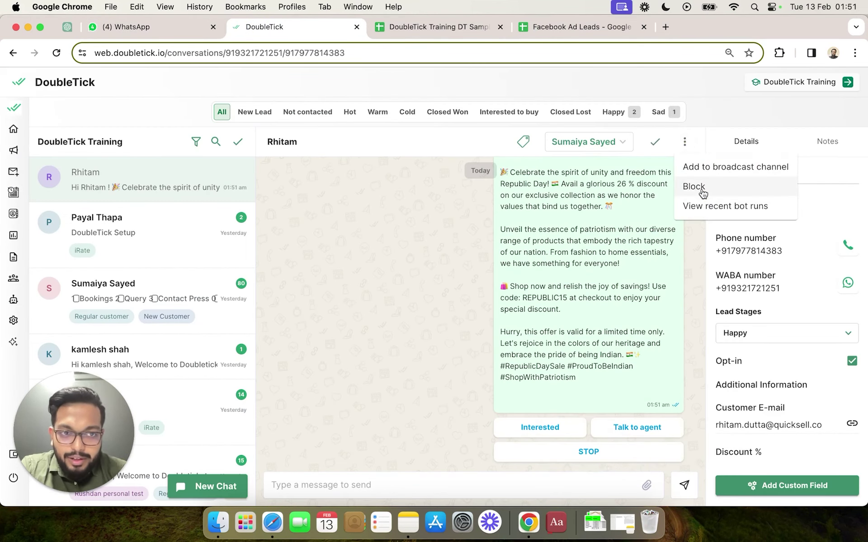
{"action": "left_click", "coordinate": [703, 207]}
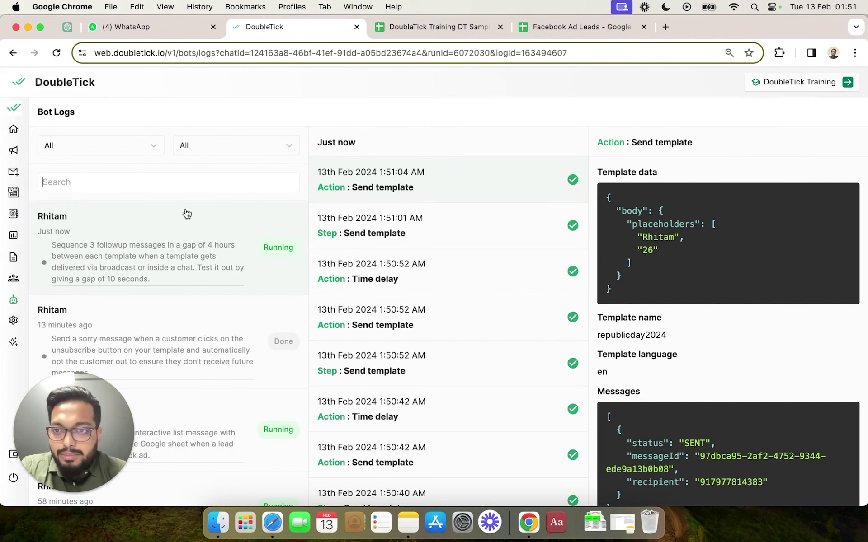
{"action": "left_click", "coordinate": [187, 236]}
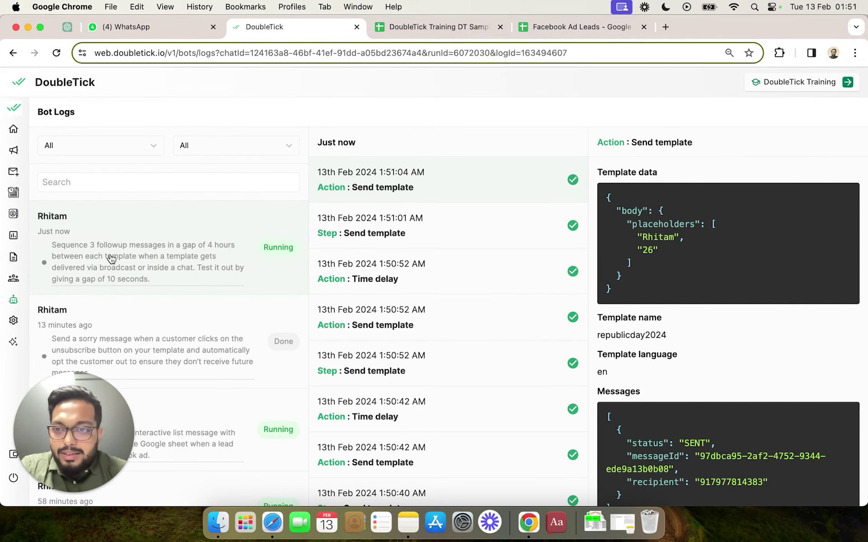
Examine the run's log entries in order, from the template delivered trigger through each time delay and Send template action.
{"action": "scroll", "coordinate": [434, 338], "scroll_direction": "down", "scroll_amount": 3}
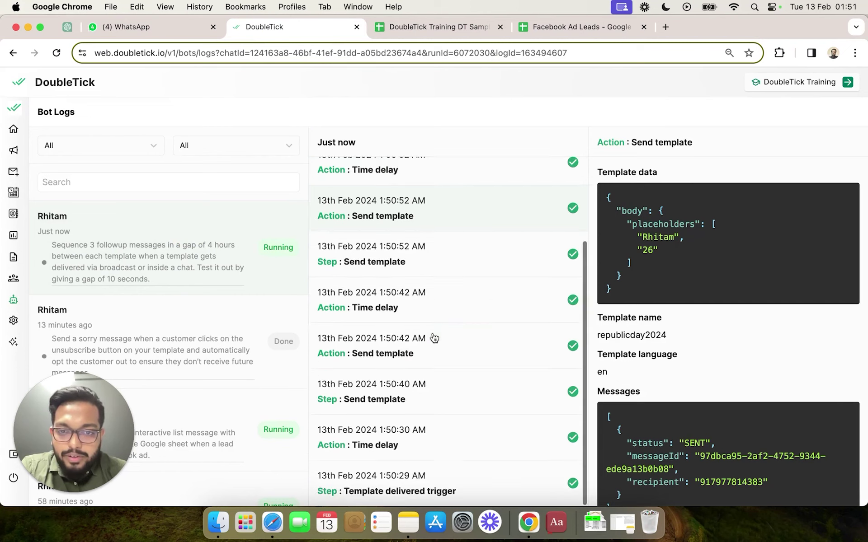
{"action": "left_click", "coordinate": [460, 486]}
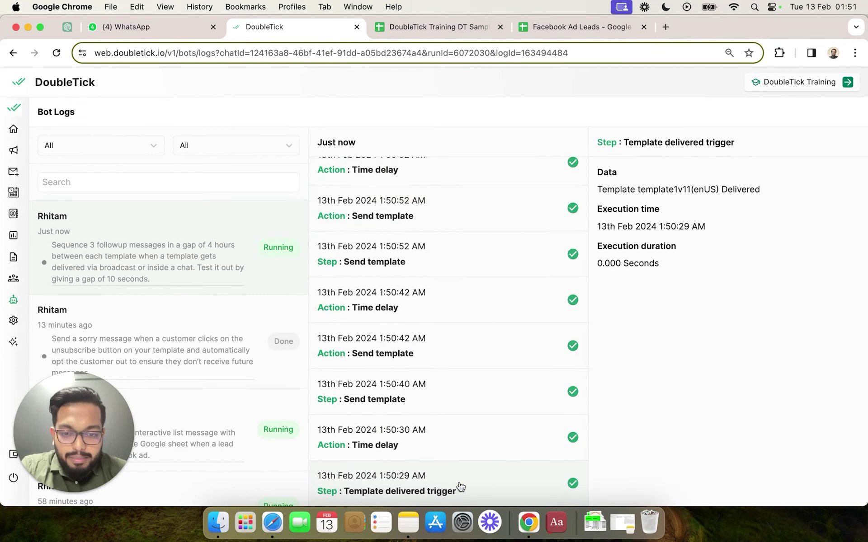
{"action": "left_click", "coordinate": [459, 457]}
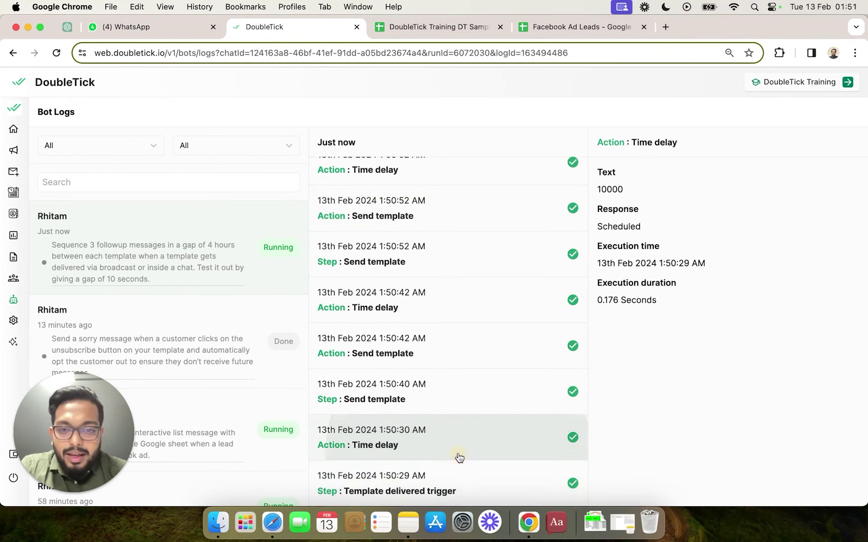
{"action": "left_click", "coordinate": [459, 412]}
{"action": "left_click", "coordinate": [441, 347]}
{"action": "left_click", "coordinate": [431, 302]}
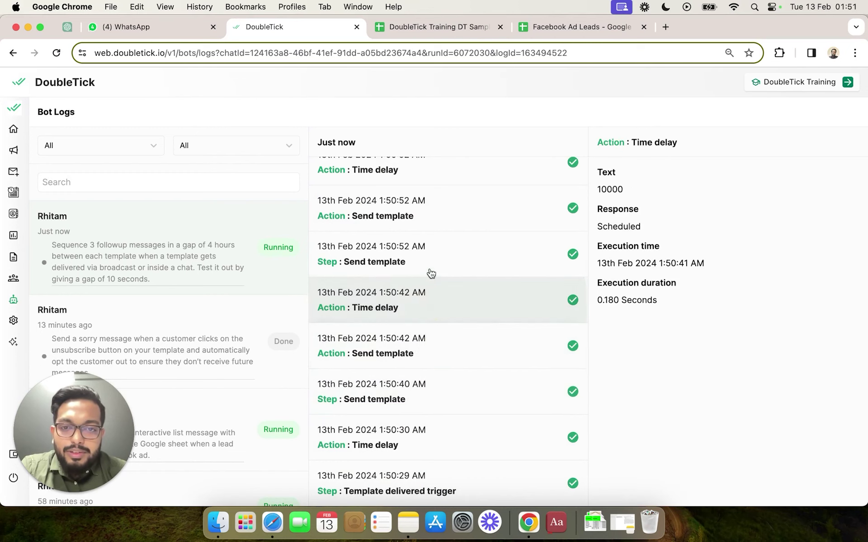
{"action": "left_click", "coordinate": [436, 258]}
{"action": "left_click", "coordinate": [447, 220]}
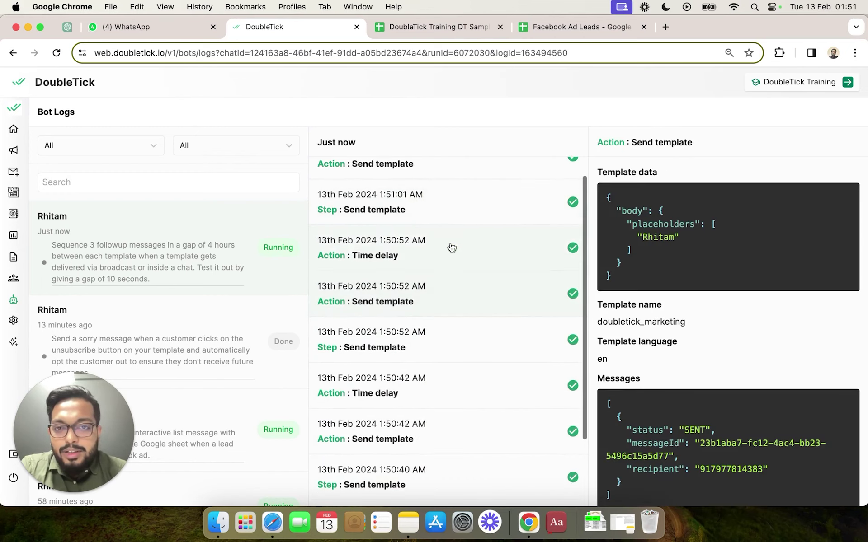
{"action": "left_click", "coordinate": [447, 233]}
{"action": "left_click", "coordinate": [436, 208]}
{"action": "left_click", "coordinate": [441, 196]}
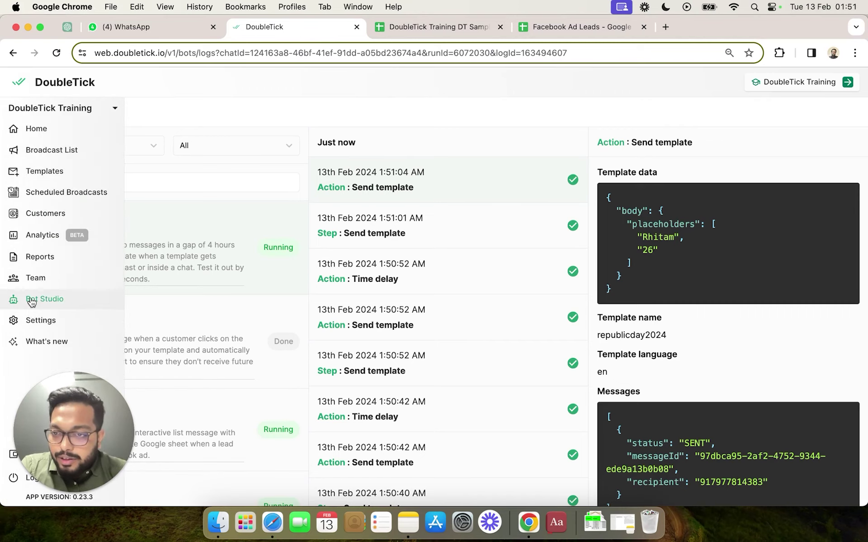
Reopen the three-message follow-up bot from Bot Studio and examine its time delays and the trigger template's reply-button outputs.
{"action": "left_click", "coordinate": [51, 309]}
{"action": "scroll", "coordinate": [324, 330], "scroll_direction": "down", "scroll_amount": 5}
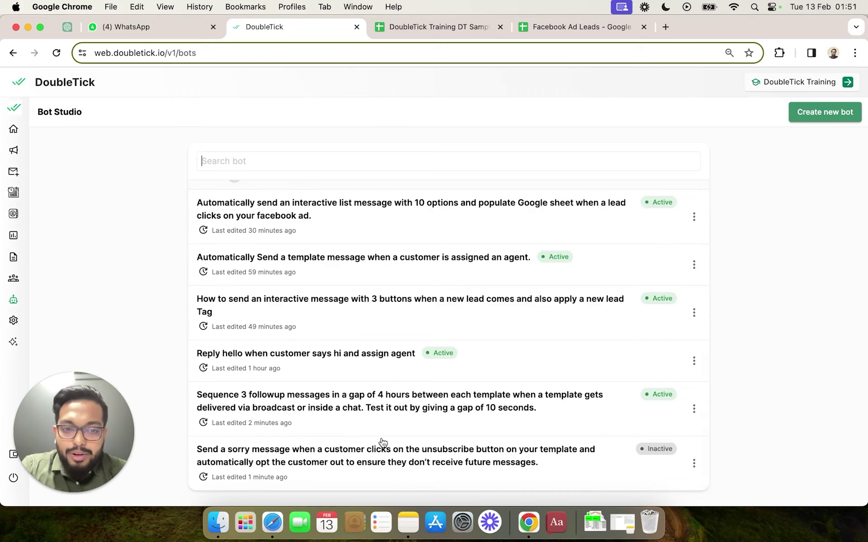
{"action": "left_click", "coordinate": [352, 408]}
{"action": "scroll", "coordinate": [351, 406], "scroll_direction": "left", "scroll_amount": 10}
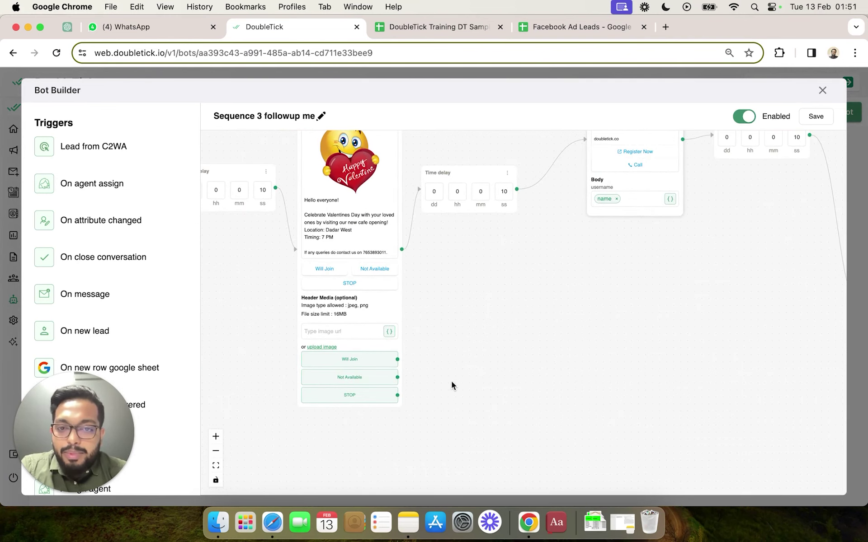
{"action": "left_click_drag", "start_coordinate": [451, 381], "coordinate": [654, 380]}
{"action": "scroll", "coordinate": [445, 301], "scroll_direction": "up", "scroll_amount": 3}
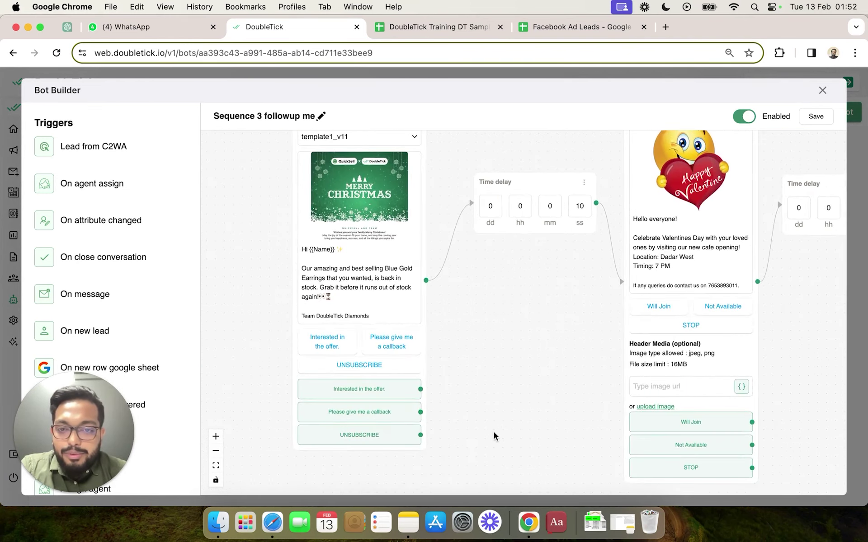
{"action": "left_click_drag", "start_coordinate": [494, 436], "coordinate": [461, 335]}
{"action": "scroll", "coordinate": [396, 326], "scroll_direction": "up", "scroll_amount": 3}
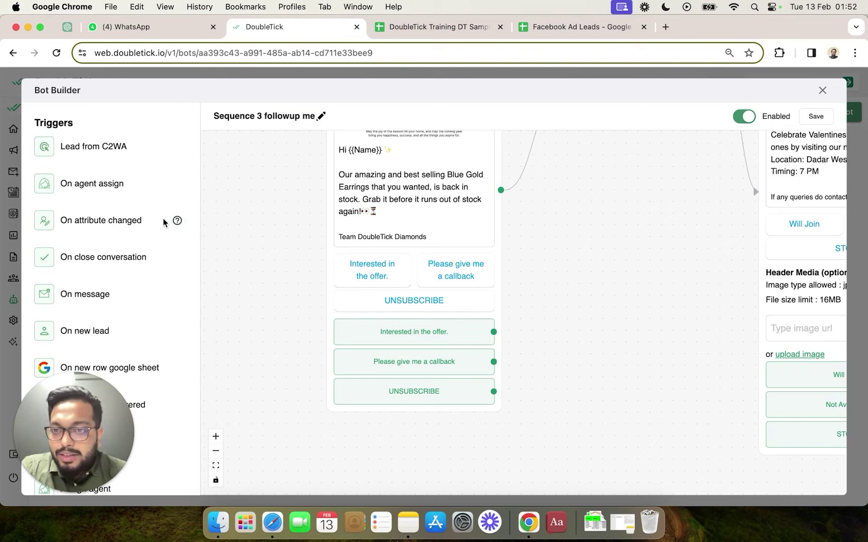
Look through the available bot triggers and actions, and close the bot builder.
{"action": "scroll", "coordinate": [161, 221], "scroll_direction": "down", "scroll_amount": 10}
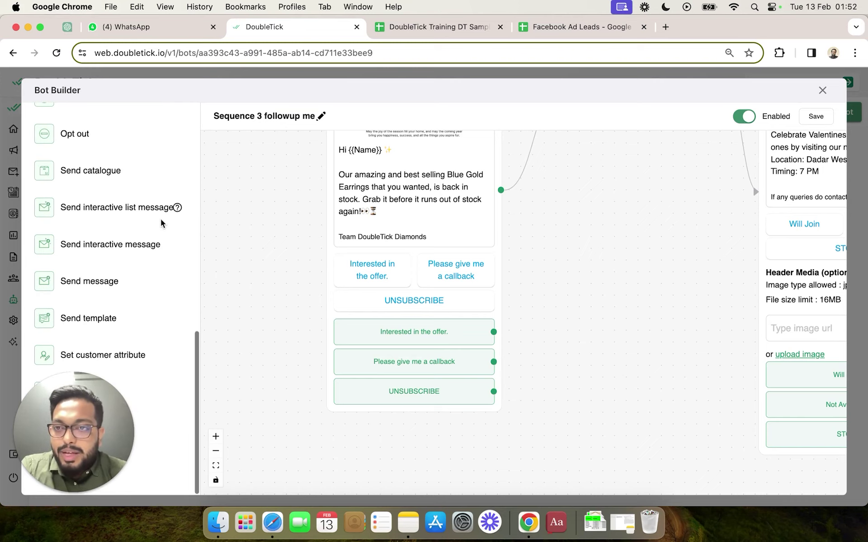
{"action": "scroll", "coordinate": [162, 221], "scroll_direction": "up", "scroll_amount": 2}
{"action": "scroll", "coordinate": [161, 219], "scroll_direction": "up", "scroll_amount": 5}
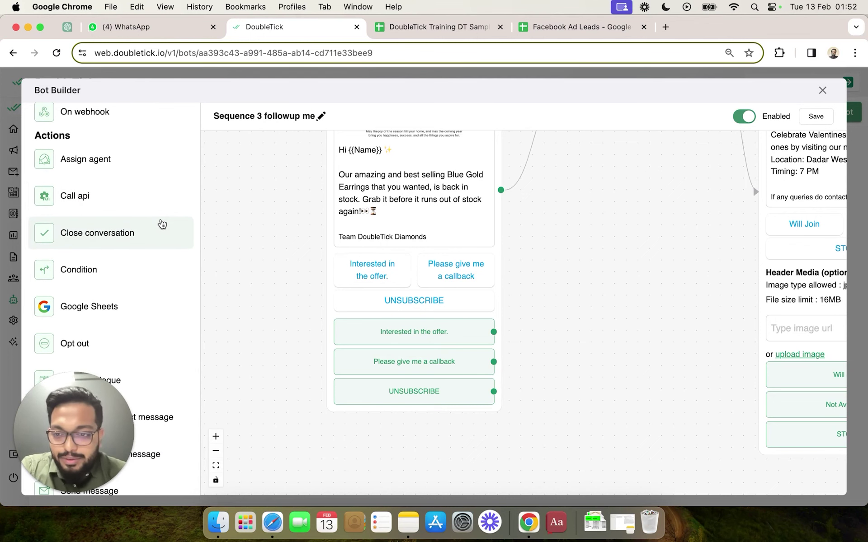
{"action": "left_click", "coordinate": [822, 92]}
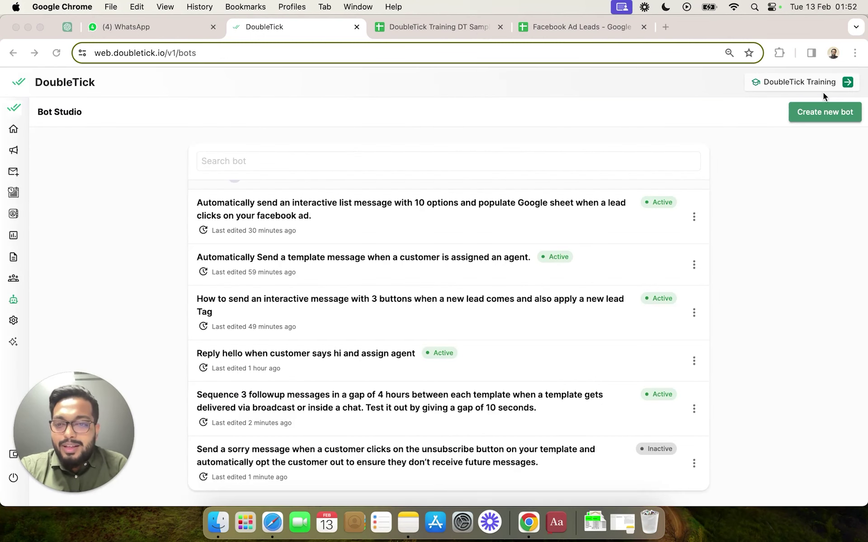